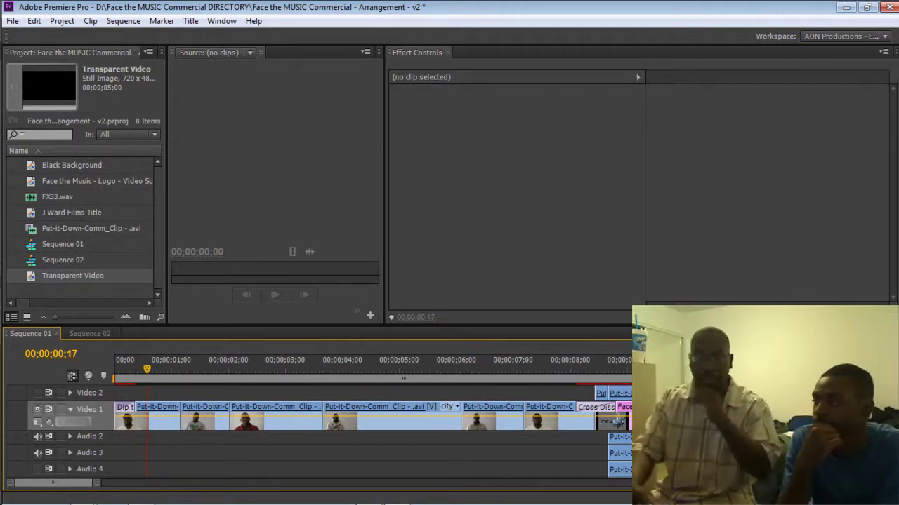
Play Sequence 02 from the start to review the existing title animation, and return the playhead to the beginning
click(90, 334)
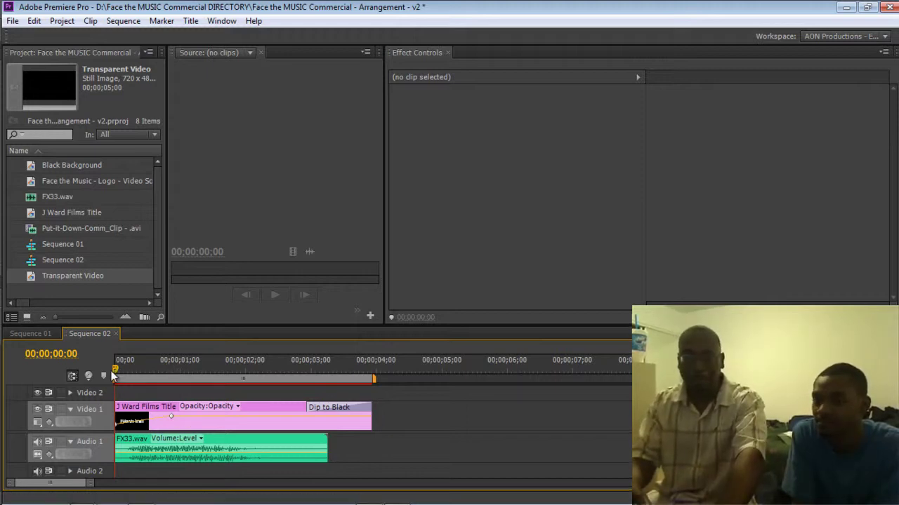
key(space)
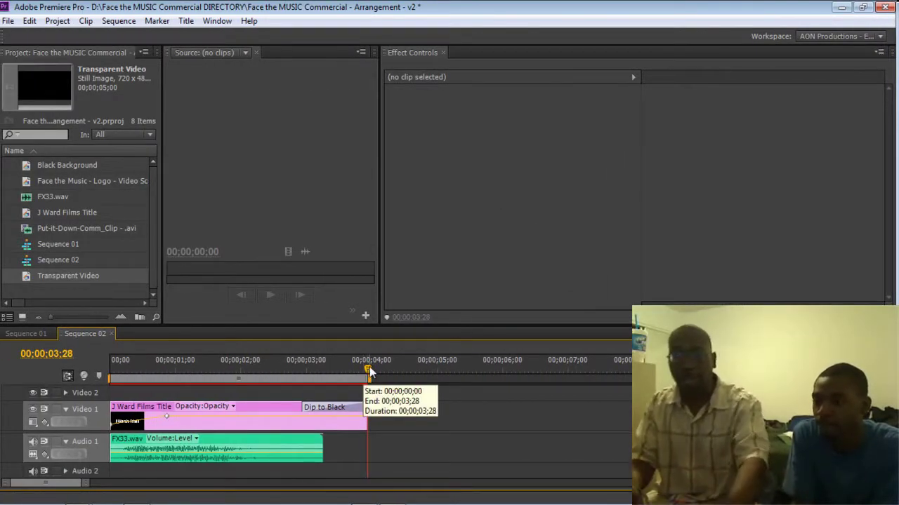
drag(367, 367, 96, 366)
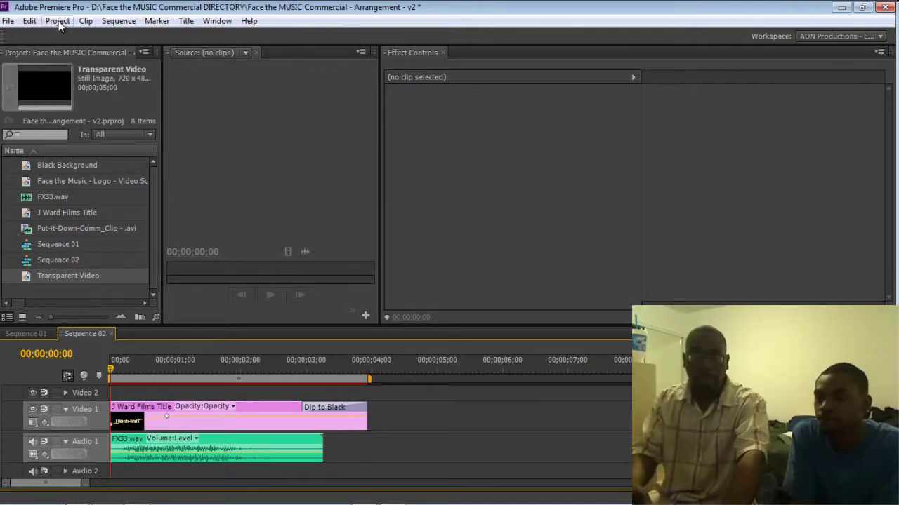
Create a new sequence using the DV-NTSC Widescreen 48kHz preset, keeping the suggested name
click(8, 21)
mouse_move(28, 36)
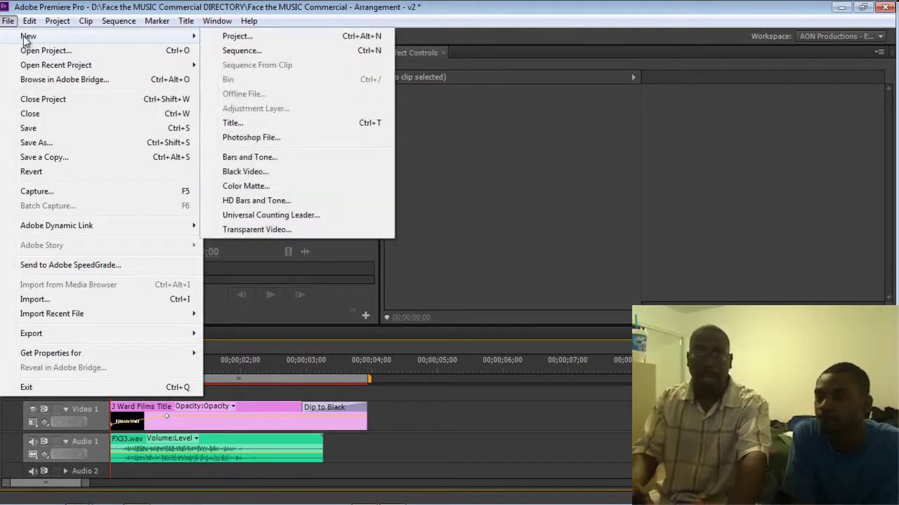
click(242, 50)
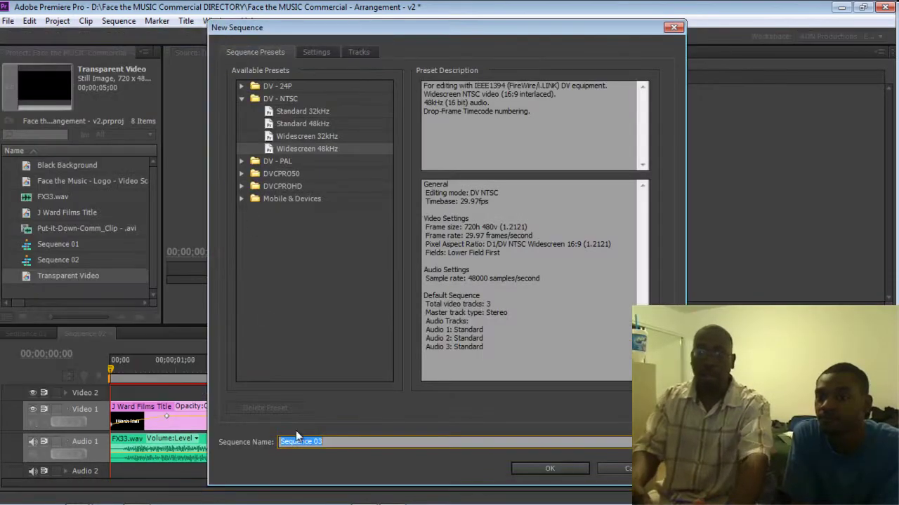
click(550, 466)
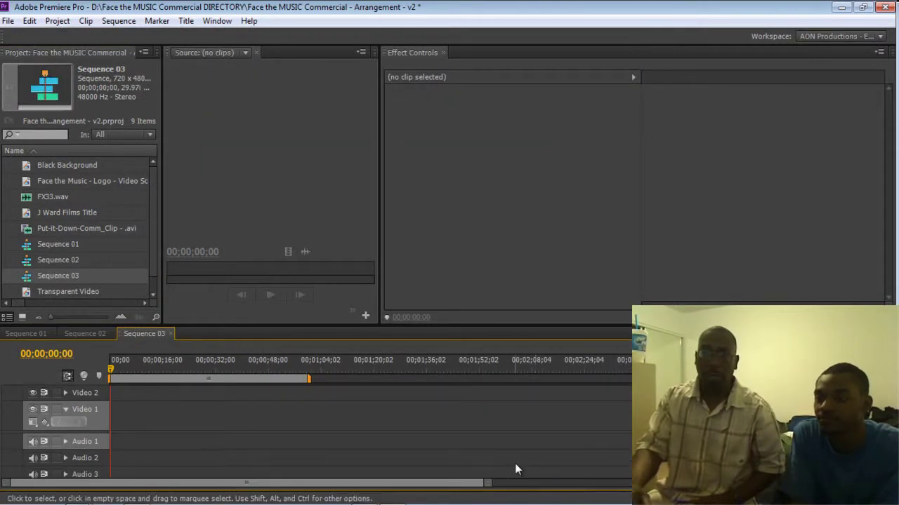
Create a new default still title named "J Ward Filmz", keeping the 720 x 480 video settings
click(186, 20)
mouse_move(246, 32)
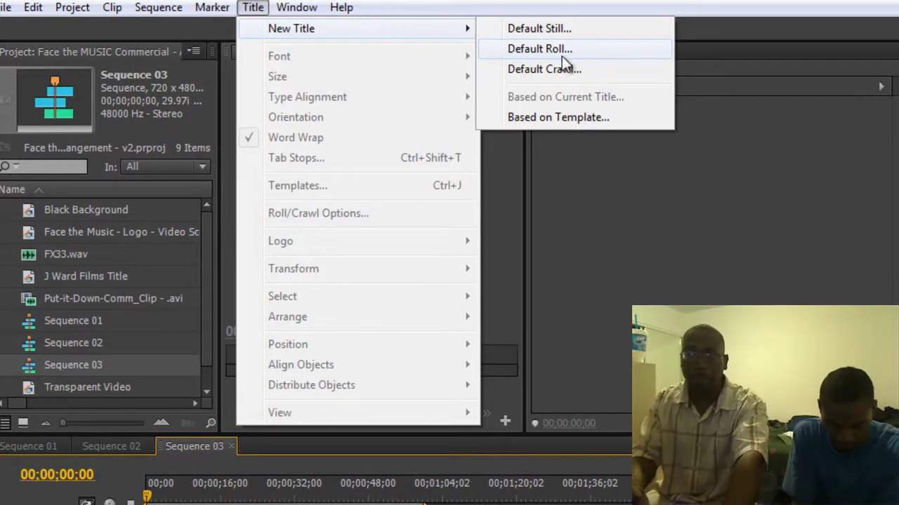
click(559, 33)
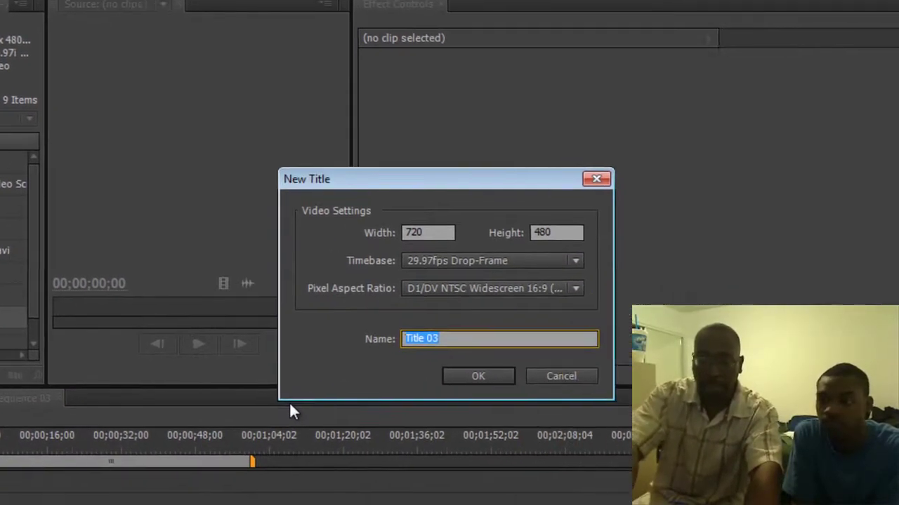
text(J Wa)
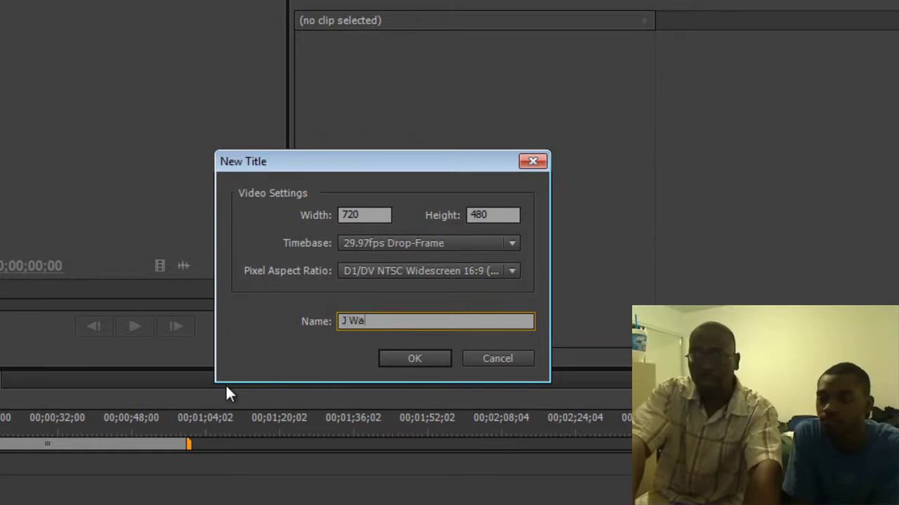
text(rd Filmz)
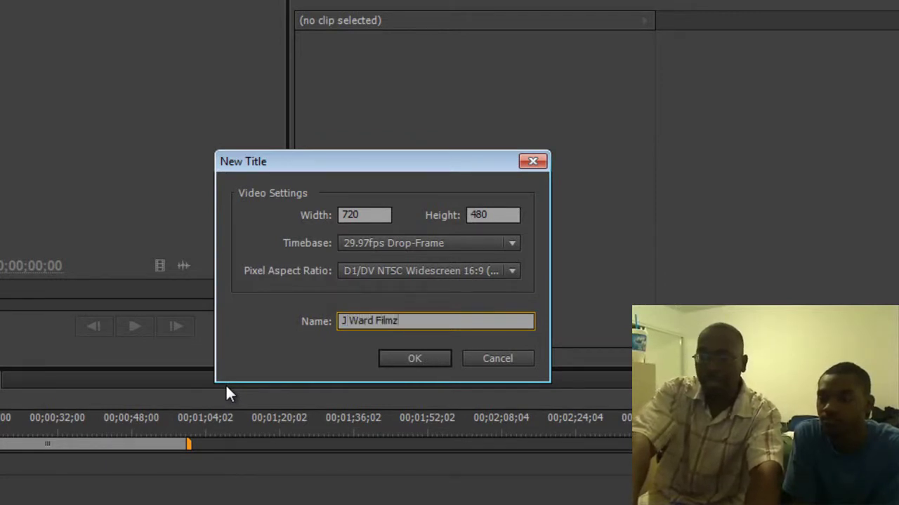
key(Return)
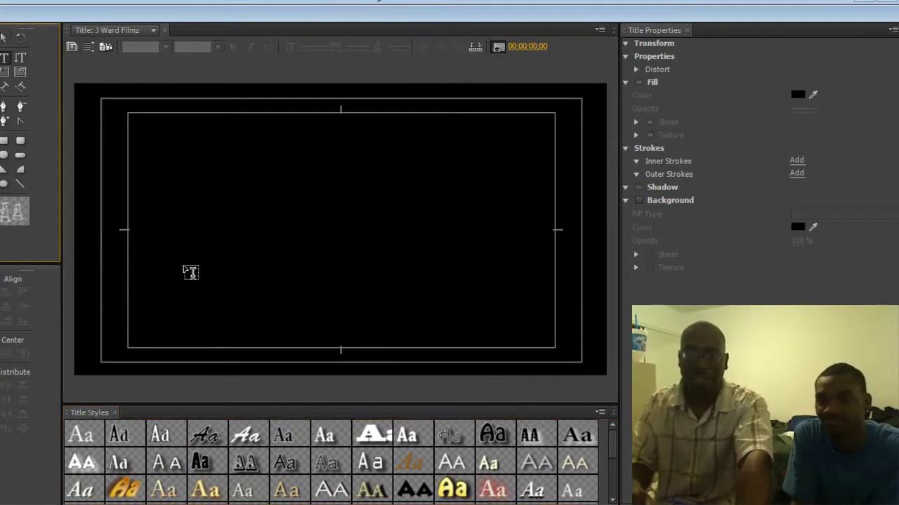
Draw a text area about 683 wide and 160 high across the middle of the title frame and enter "J Ward"
drag(135, 212, 552, 309)
text(J WAR)
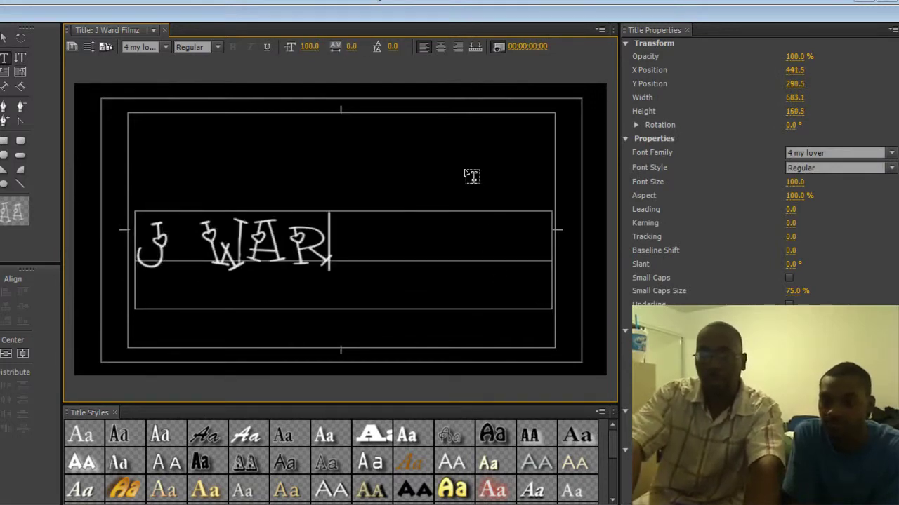
text(D FILM)
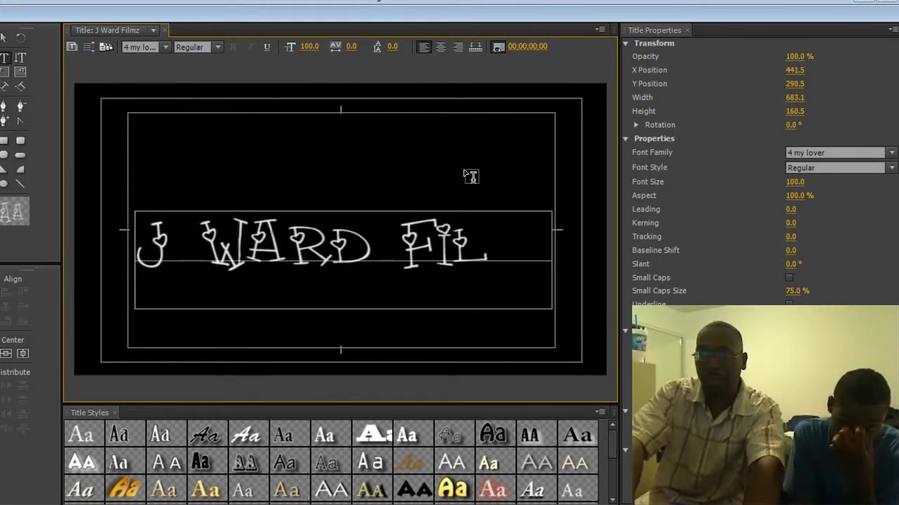
key(BackSpace)
key(BackSpace)
key(BackSpace)
key(BackSpace)
key(BackSpace)
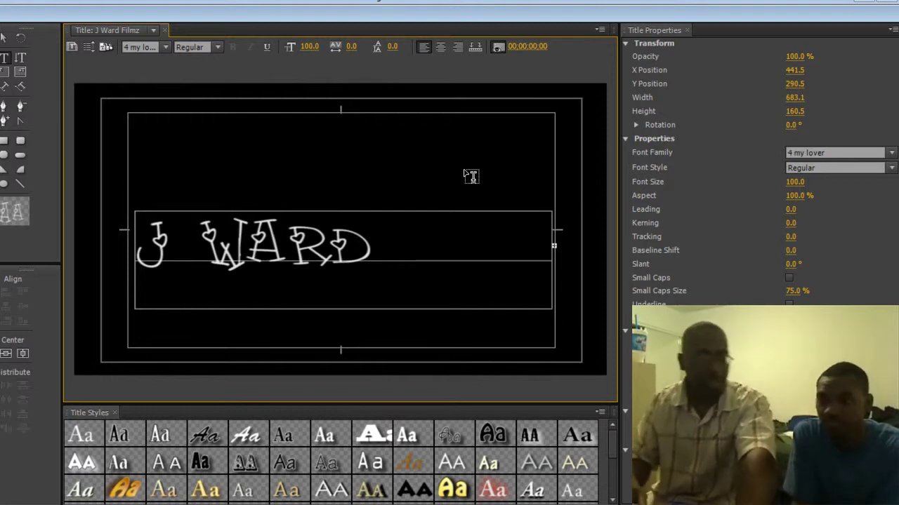
Complete the title text as "J Ward Films" and set the font size of the whole line to 60
drag(165, 243, 400, 242)
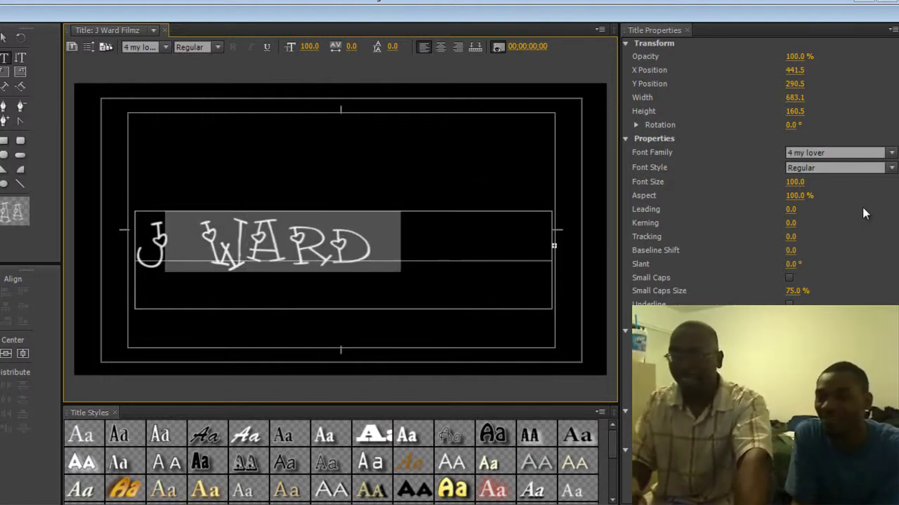
drag(796, 184, 779, 184)
drag(546, 232, 29, 261)
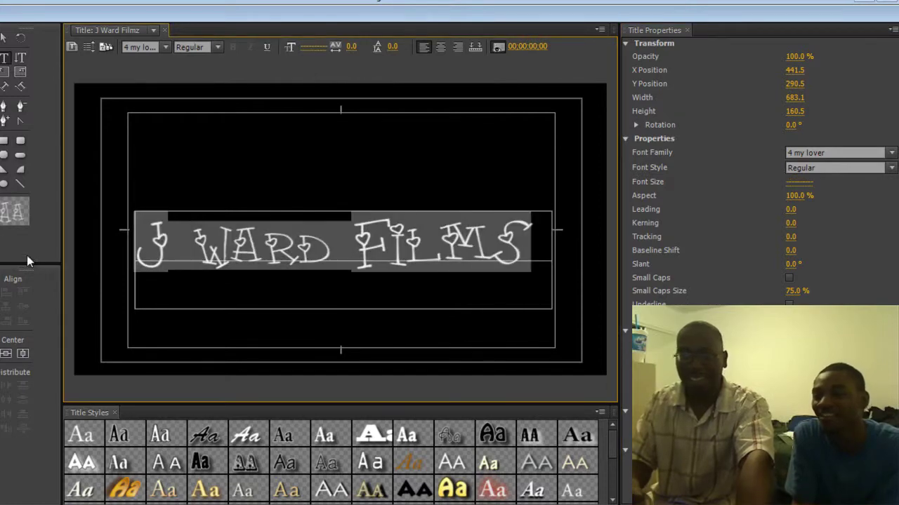
click(797, 183)
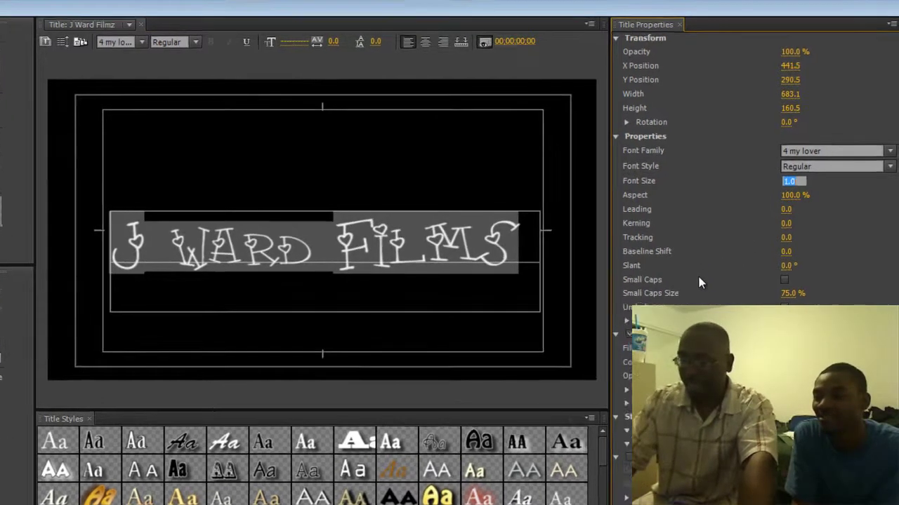
text(60)
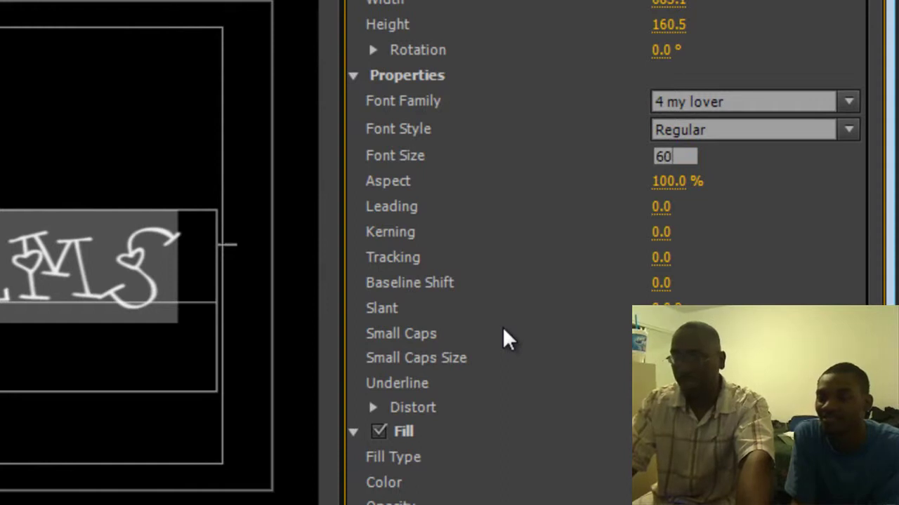
key(Return)
Change the title text's font family to Impact with the Regular style
click(758, 105)
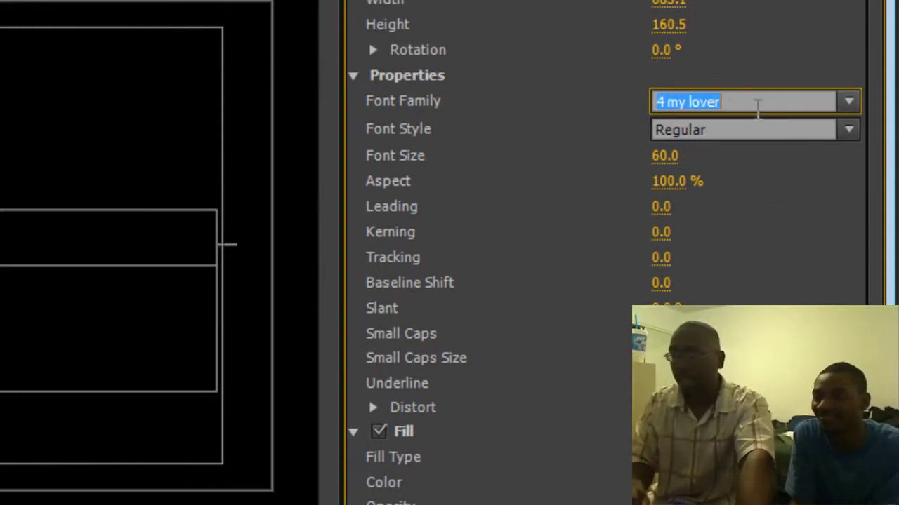
text(Impact)
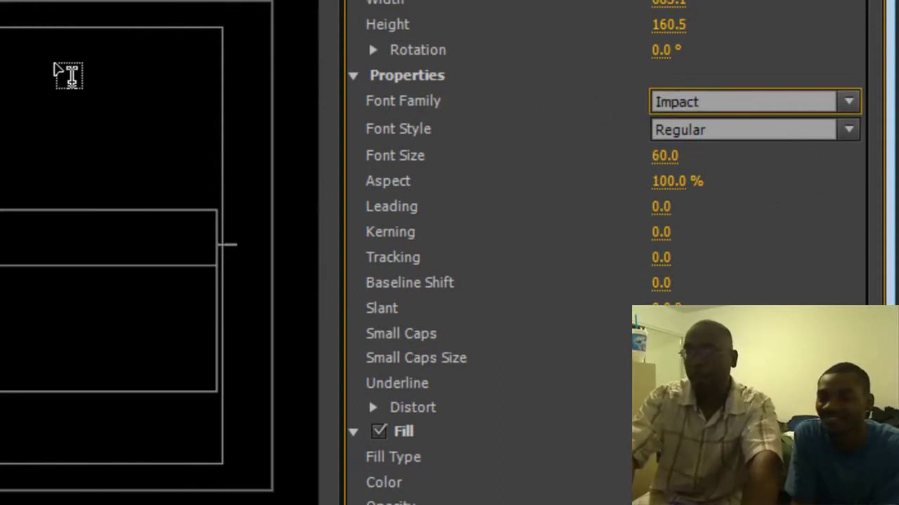
key(Tab)
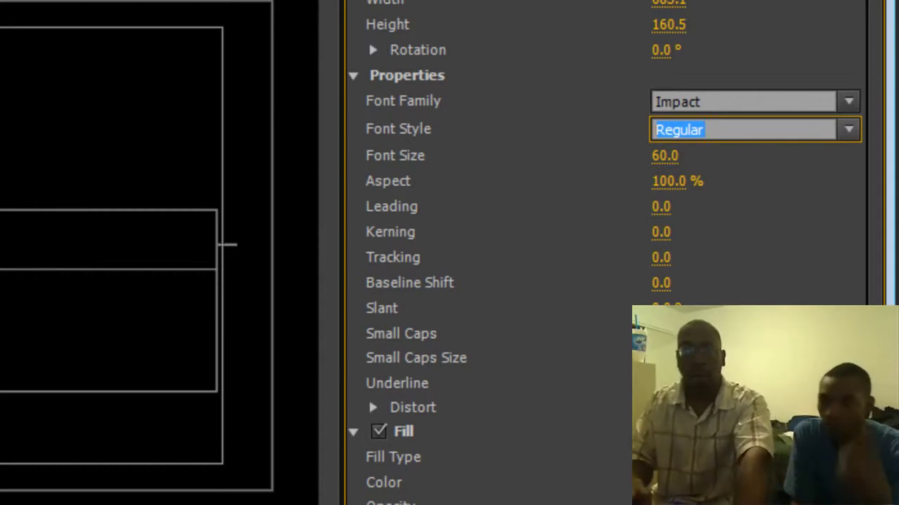
key(Return)
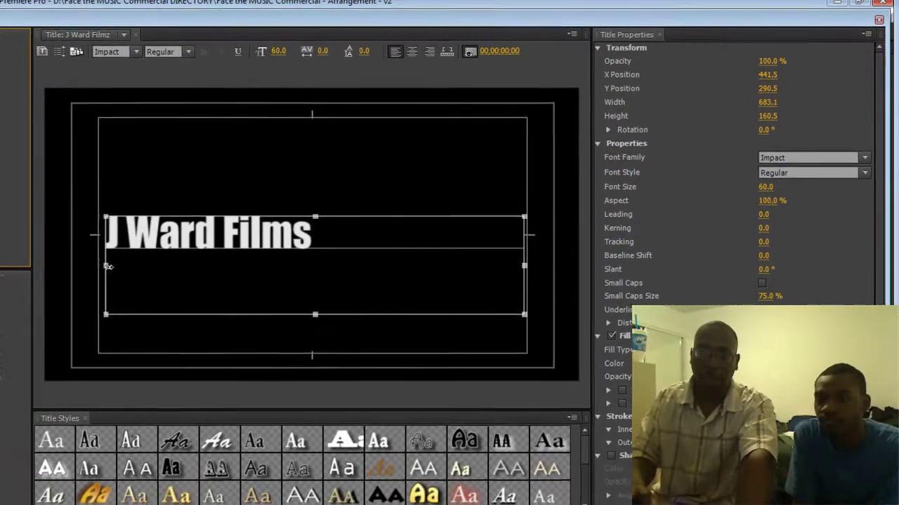
Widen the text area on both sides to the outer safe margins, about 787.5 wide, and centre-align its text
drag(109, 267, 75, 265)
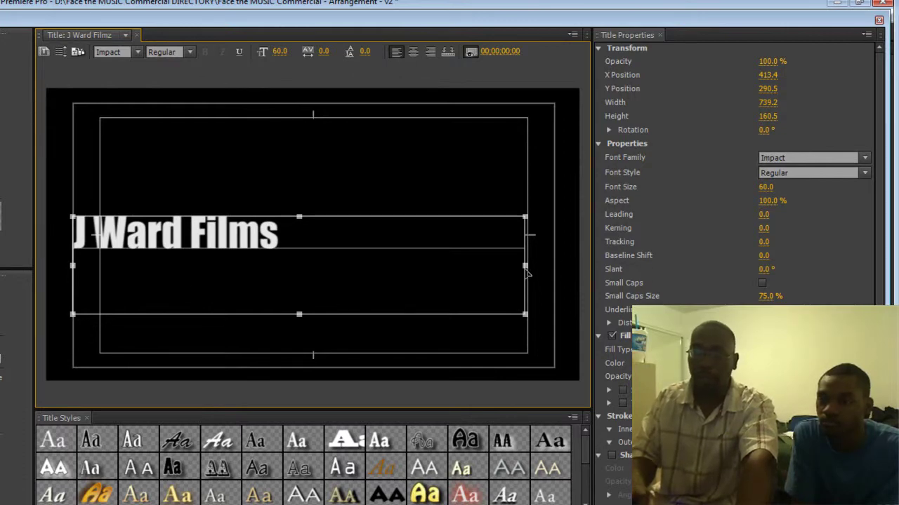
drag(525, 266, 555, 266)
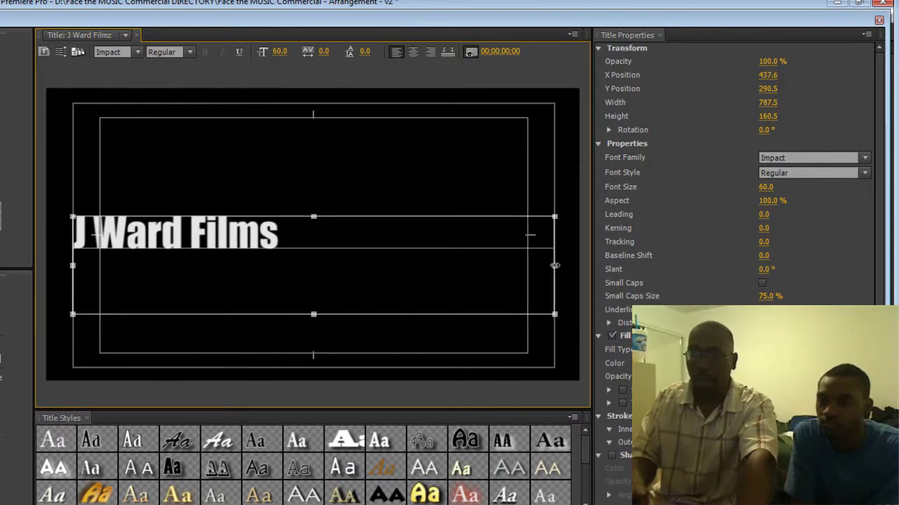
click(413, 52)
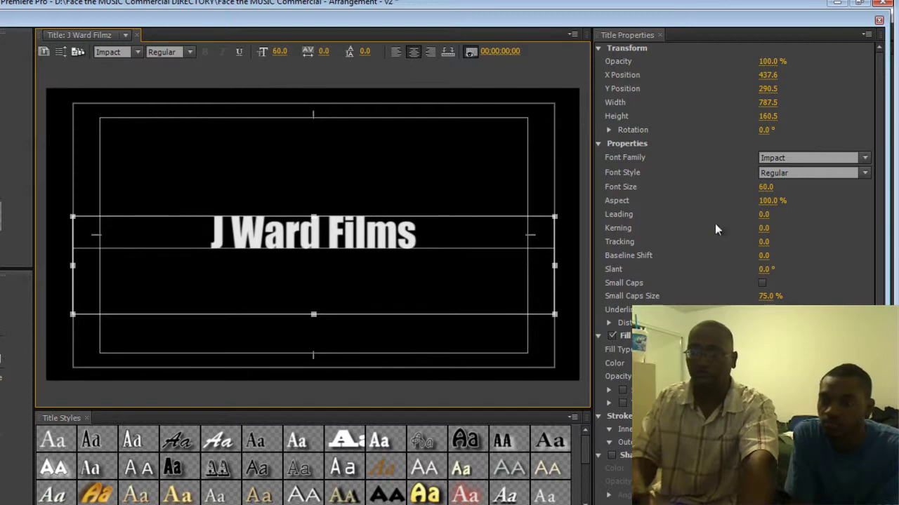
Set the title text's font size to 86 and its kerning to 4, and close the title editor
drag(772, 190, 779, 187)
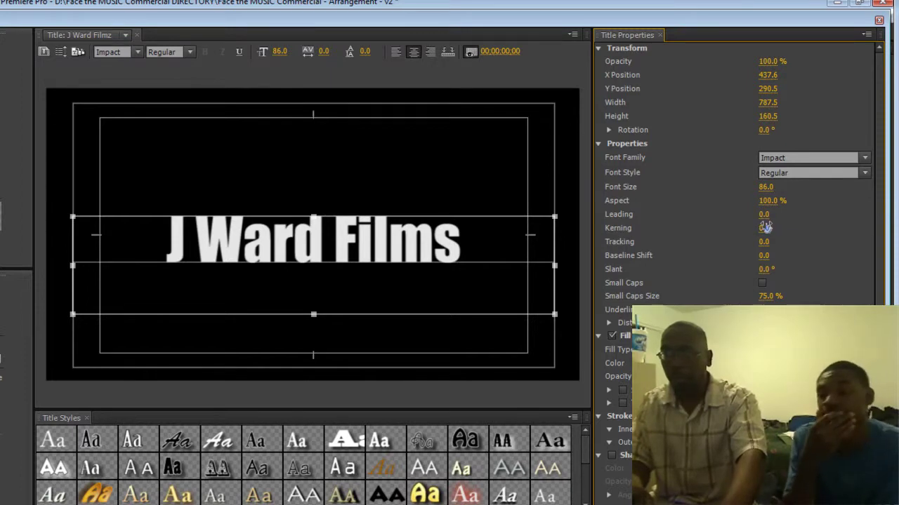
drag(765, 227, 775, 227)
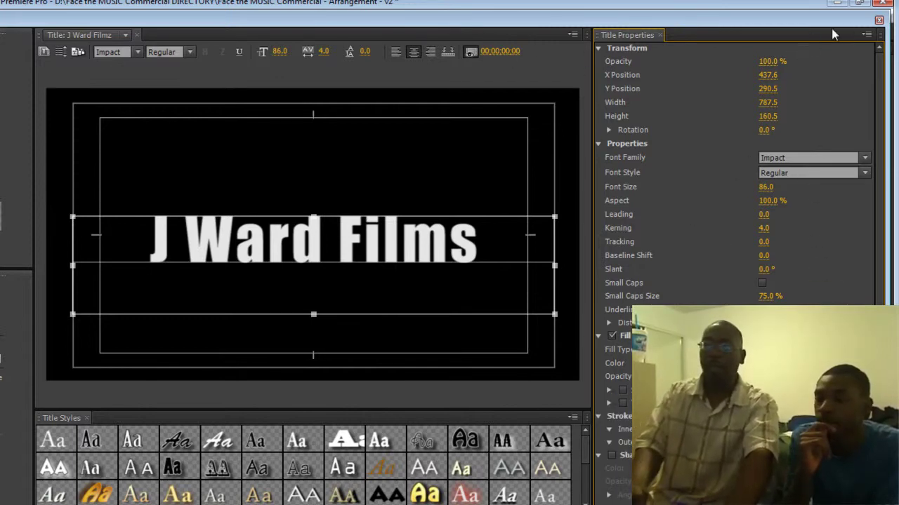
click(878, 21)
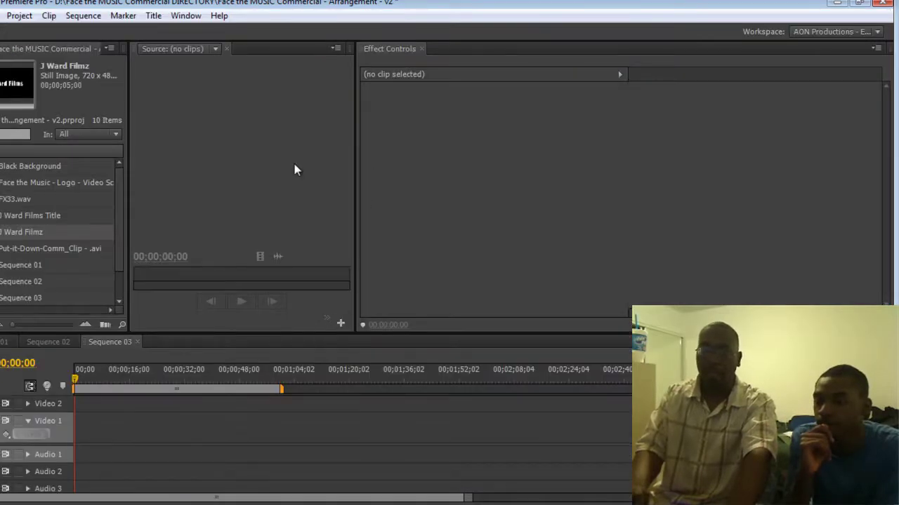
Place the J Ward Filmz title on the Video 1 track at the start of Sequence 03
drag(8, 233, 80, 438)
drag(467, 500, 259, 500)
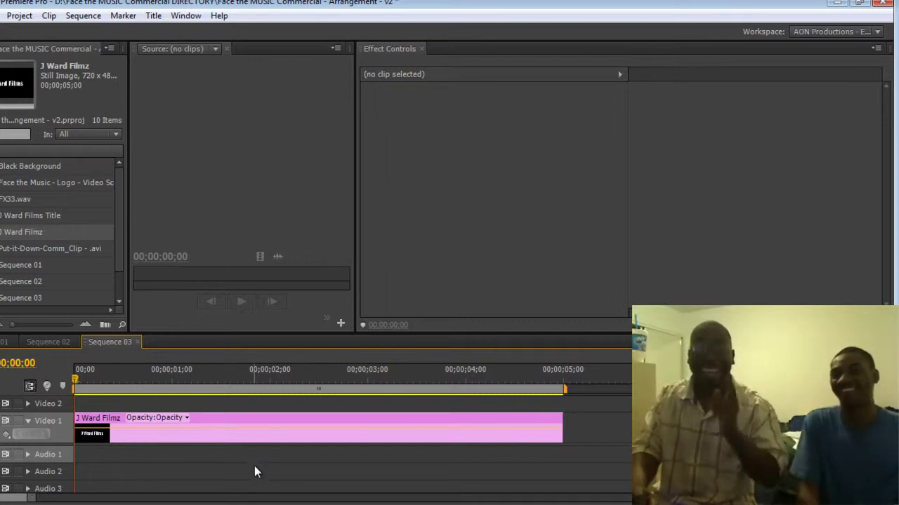
Set the Scale of the J Ward Filmz clip to 600 in its Motion effect
click(401, 435)
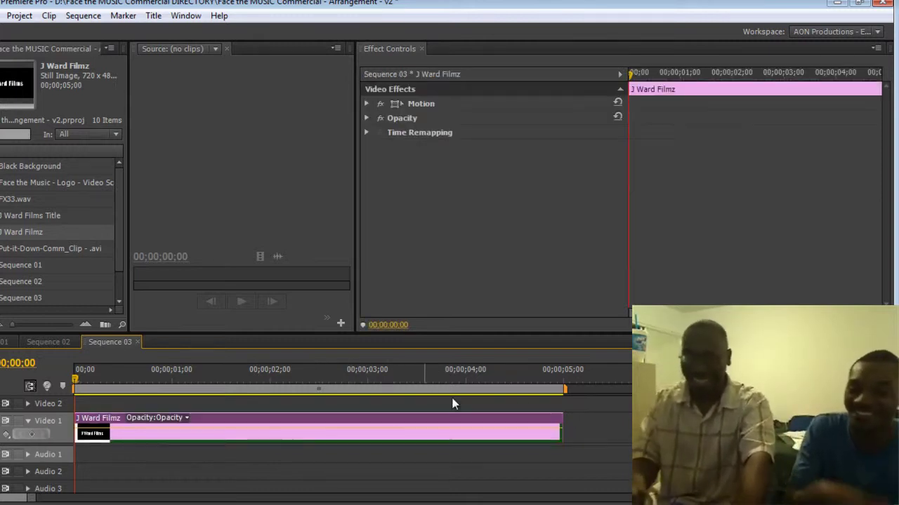
click(366, 103)
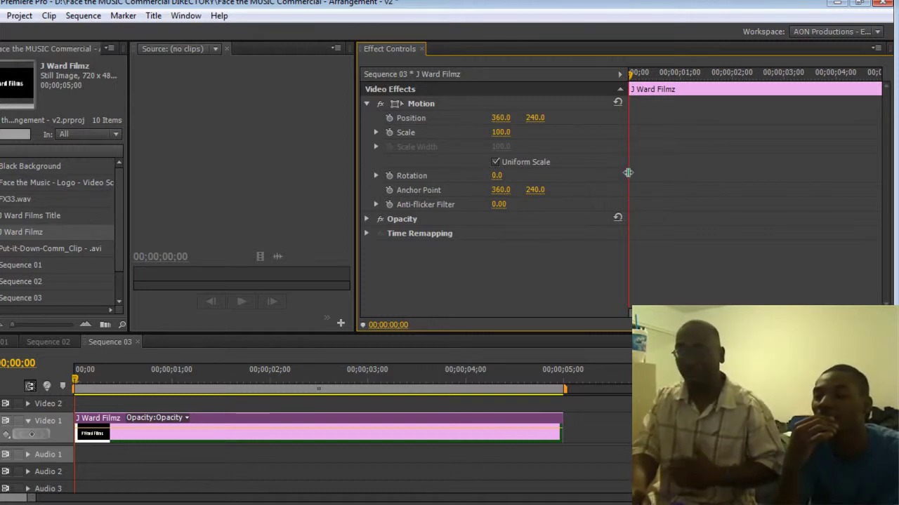
drag(627, 173, 582, 179)
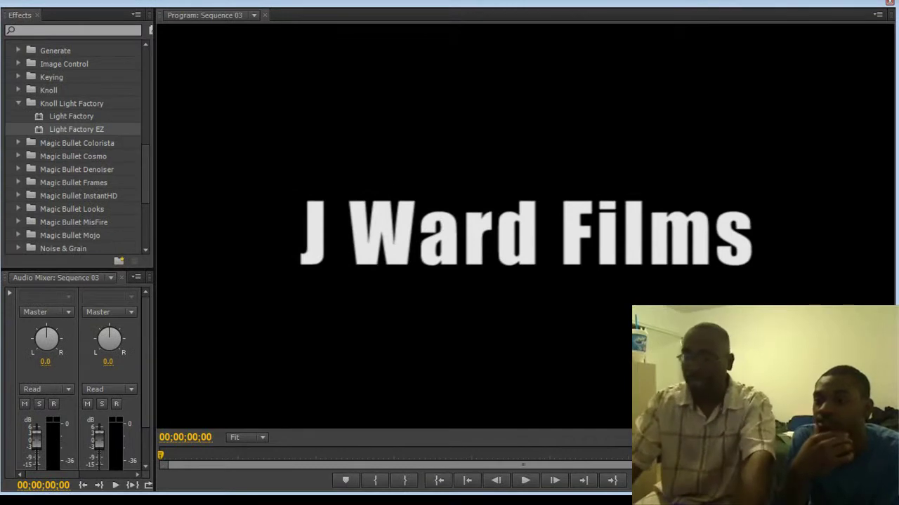
key(Return)
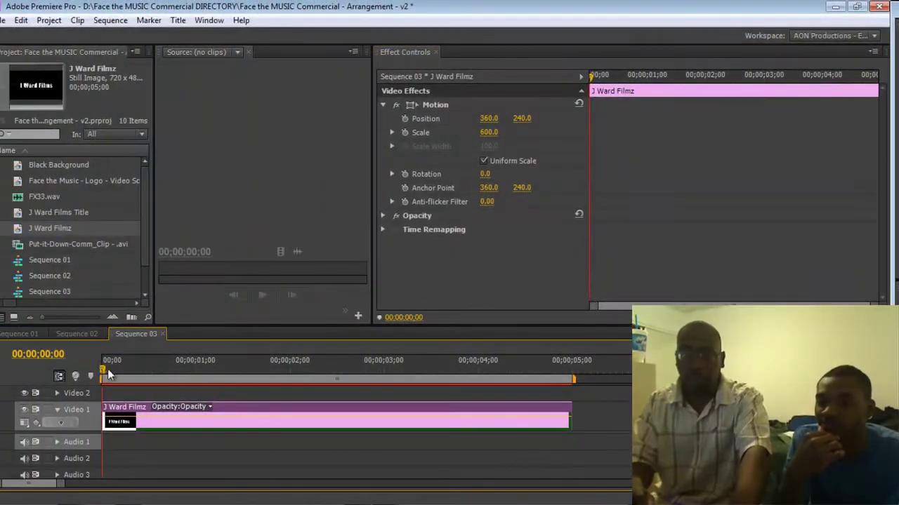
Turn on keyframing for the title clip's Scale at 00;00;00;00
mouse_move(103, 376)
mouse_down()
mouse_move(152, 376)
mouse_move(99, 384)
mouse_up()
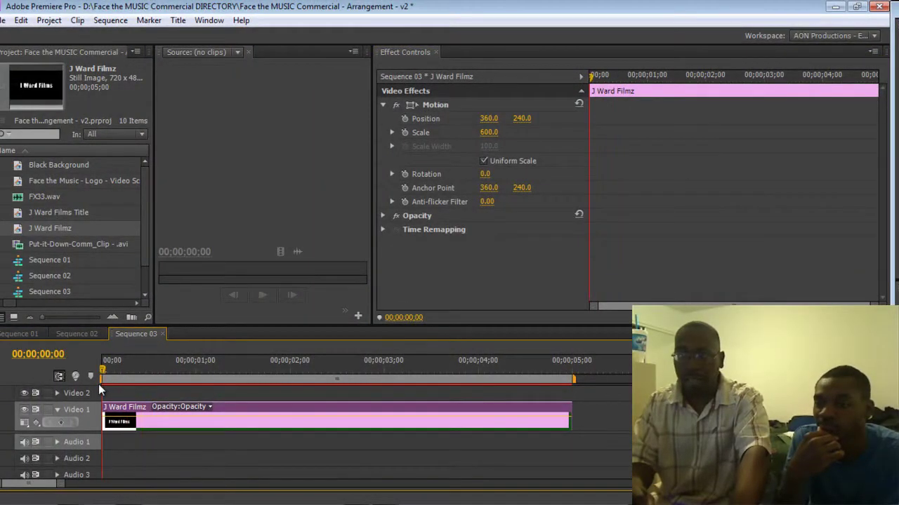
click(404, 132)
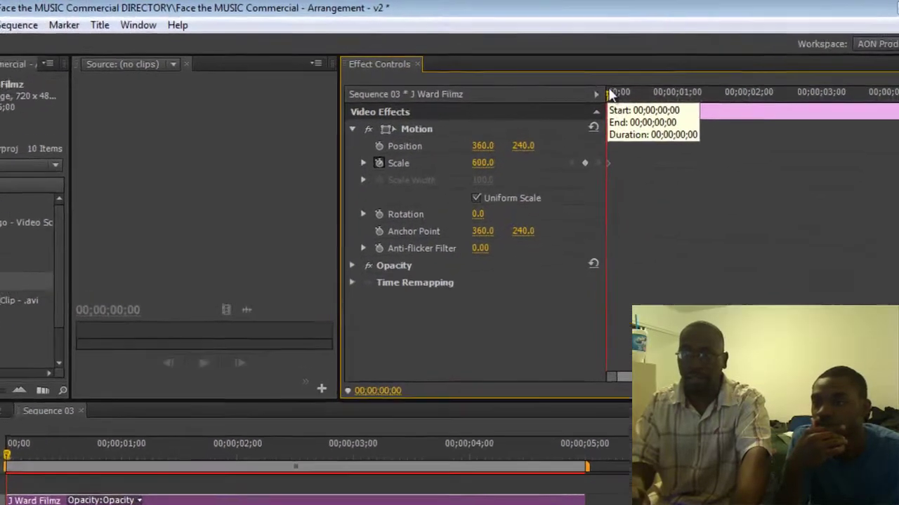
Add a Scale keyframe of 90 to the J Ward Filmz clip at 00;00;01;05
drag(591, 73, 665, 82)
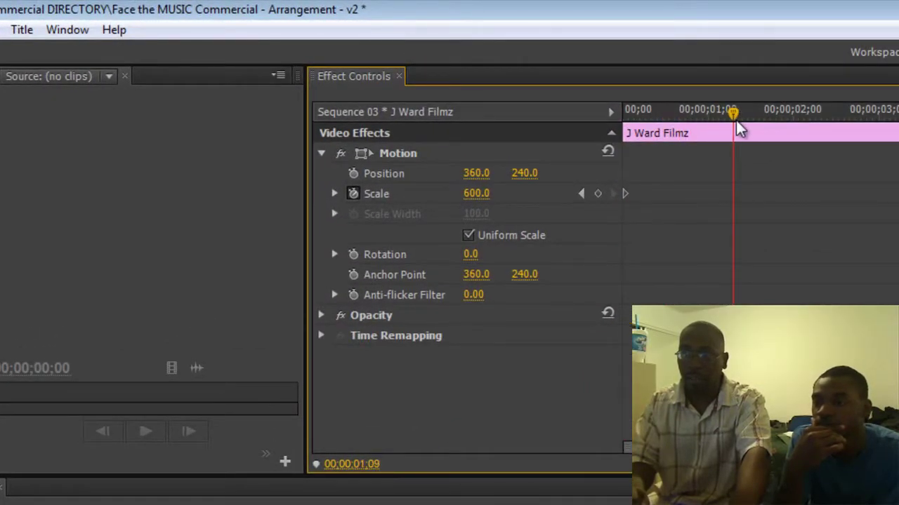
drag(737, 121, 724, 124)
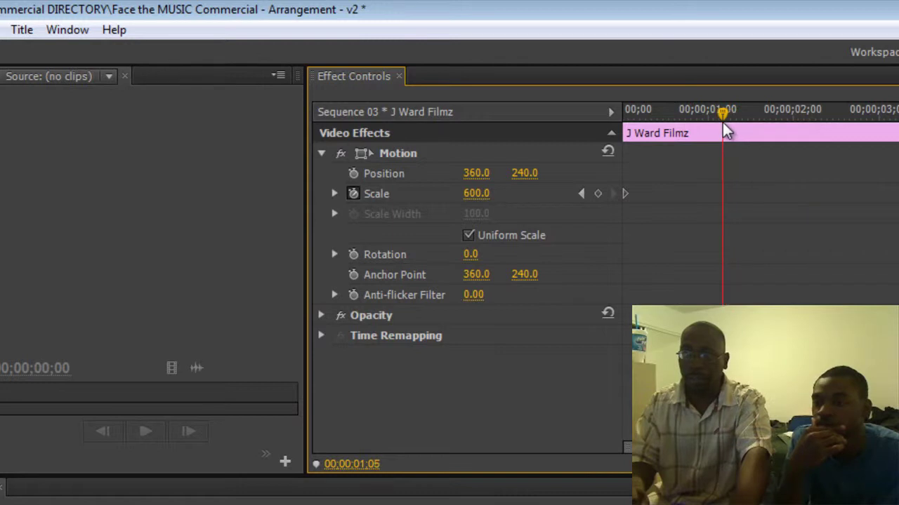
click(597, 195)
click(466, 194)
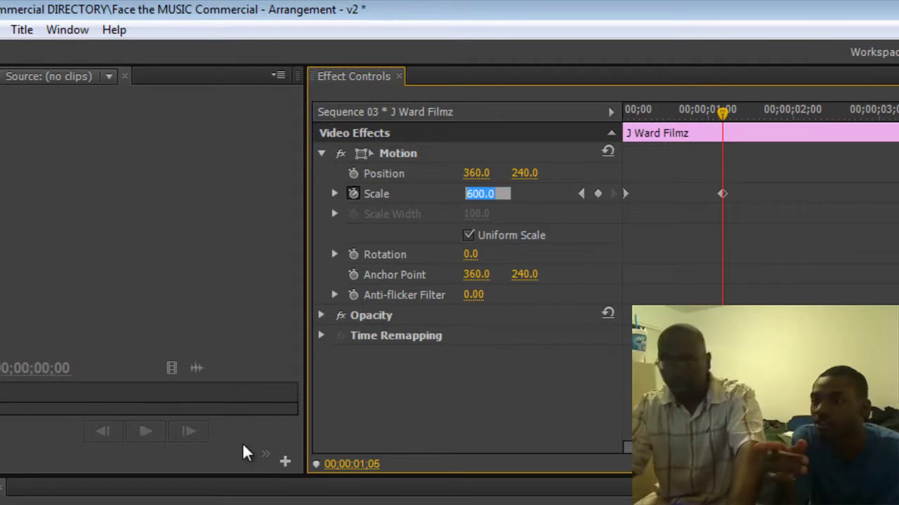
text(90)
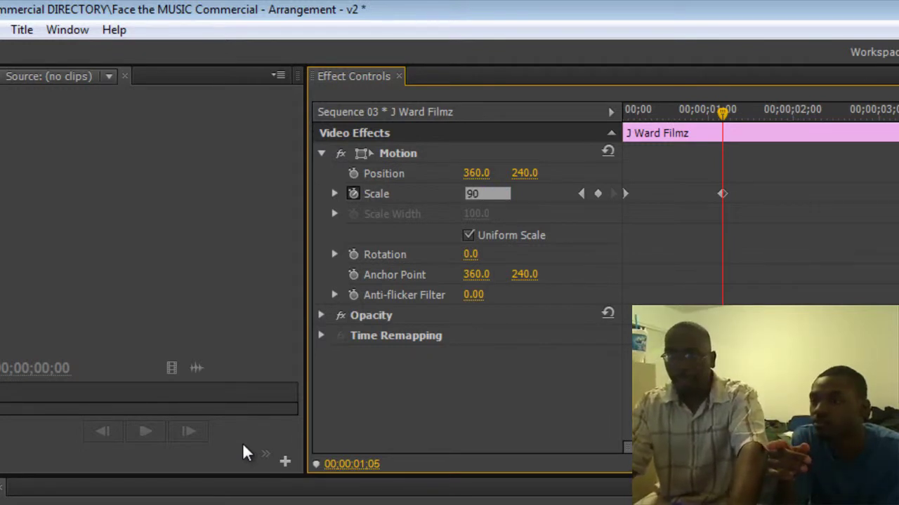
key(Return)
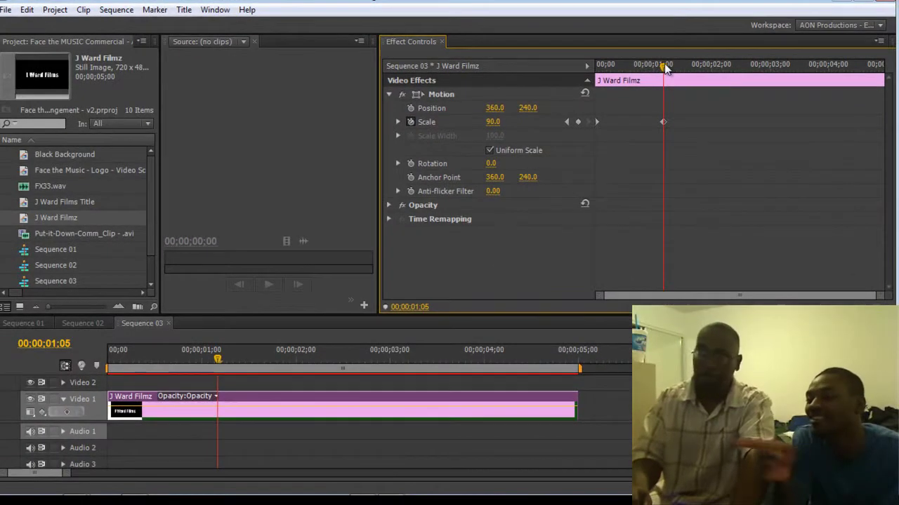
Add another Scale keyframe that holds 90 and shift it back to about 00;00;01;12
drag(665, 65, 676, 67)
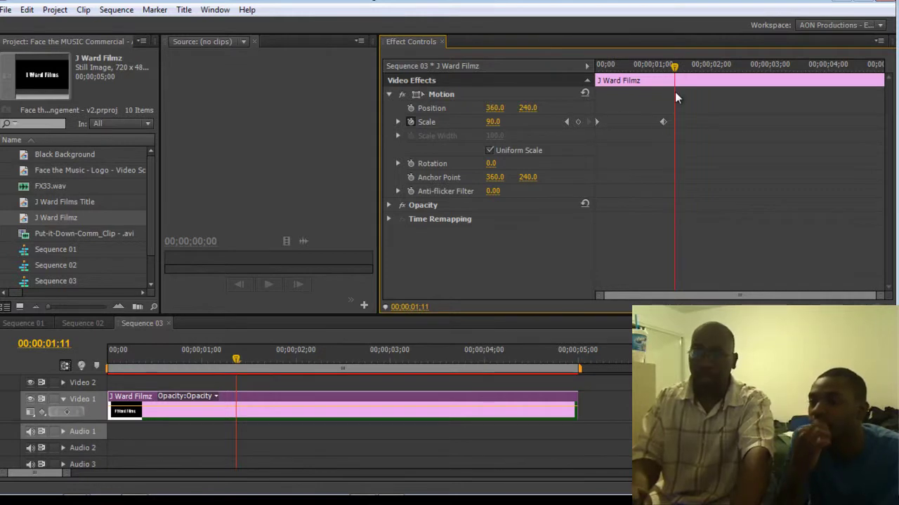
drag(674, 66, 695, 68)
click(577, 121)
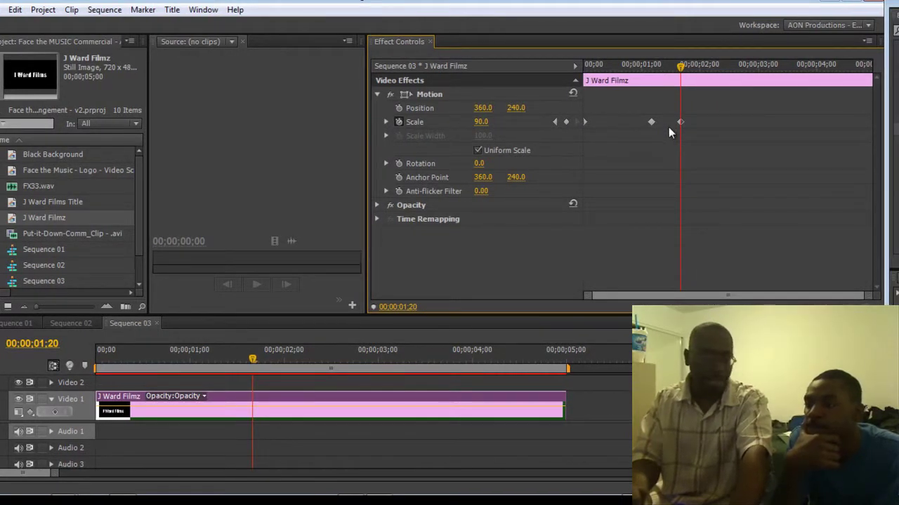
drag(678, 120, 666, 123)
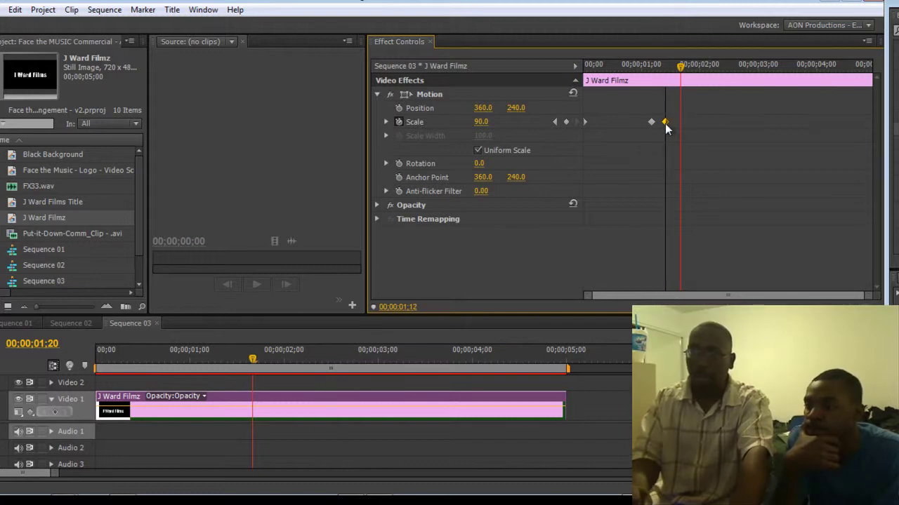
Add a Scale keyframe of 100 at 00;00;02;02
drag(680, 67, 704, 70)
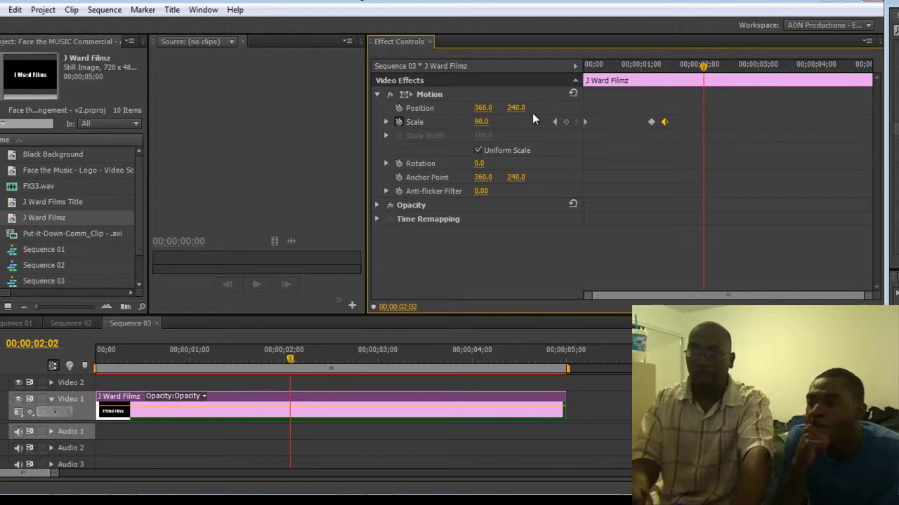
click(482, 122)
text(100)
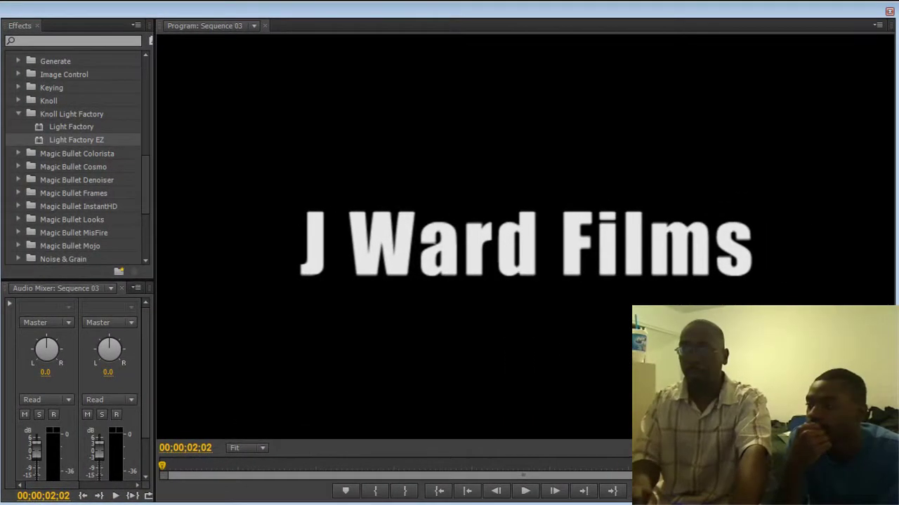
Set the title clip's Opacity to 0% at the start of the sequence, 00;00;00;00
key(Home)
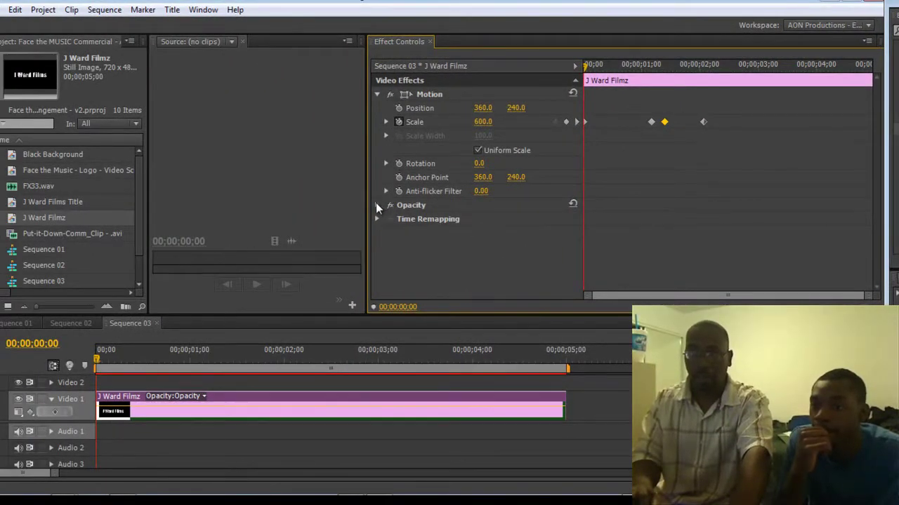
click(376, 204)
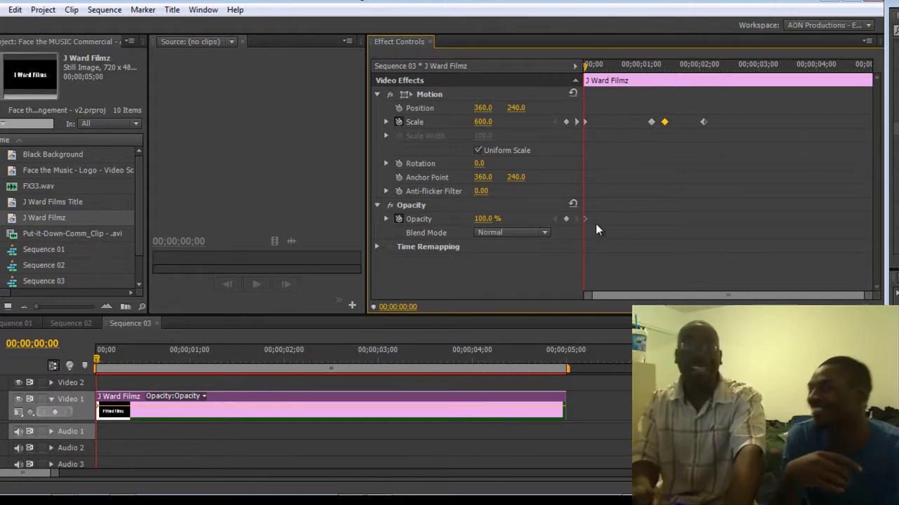
click(487, 218)
text(0)
key(Return)
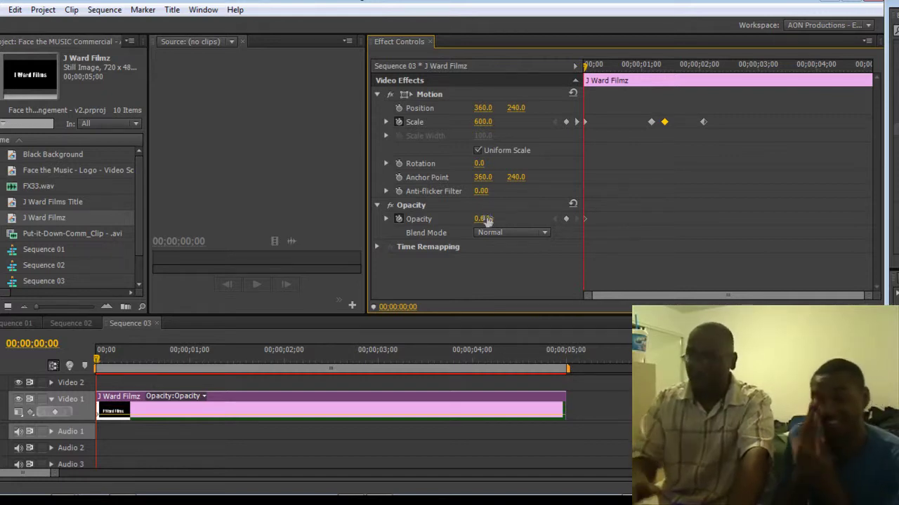
Add an Opacity keyframe of 100% at 00;00;01;05, in line with the second Scale keyframe
click(589, 64)
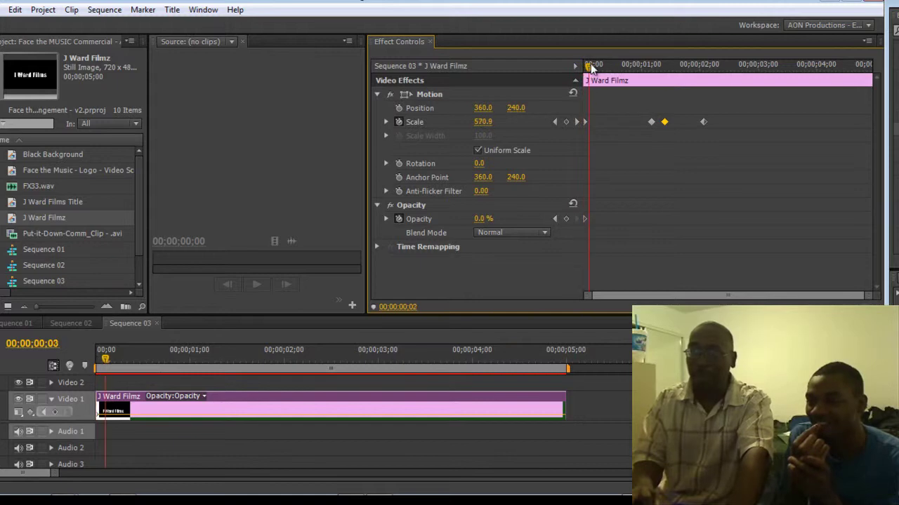
drag(591, 66, 651, 83)
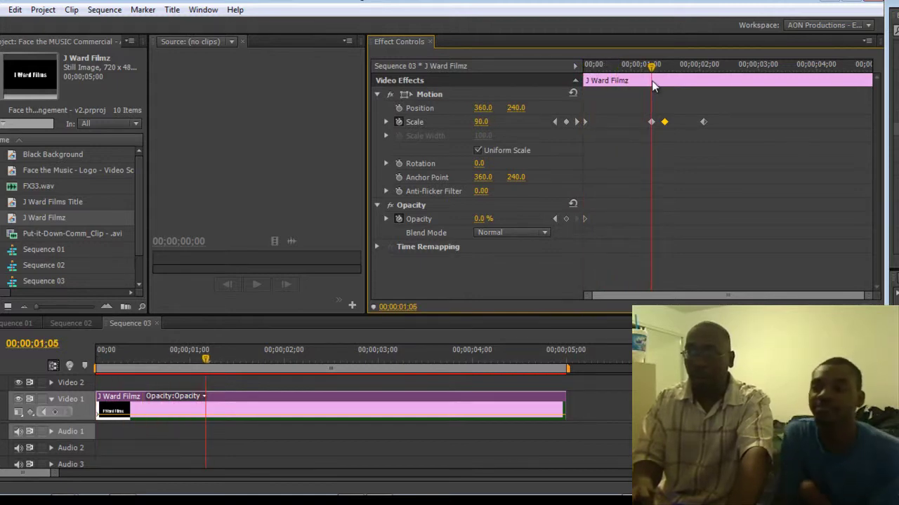
click(566, 218)
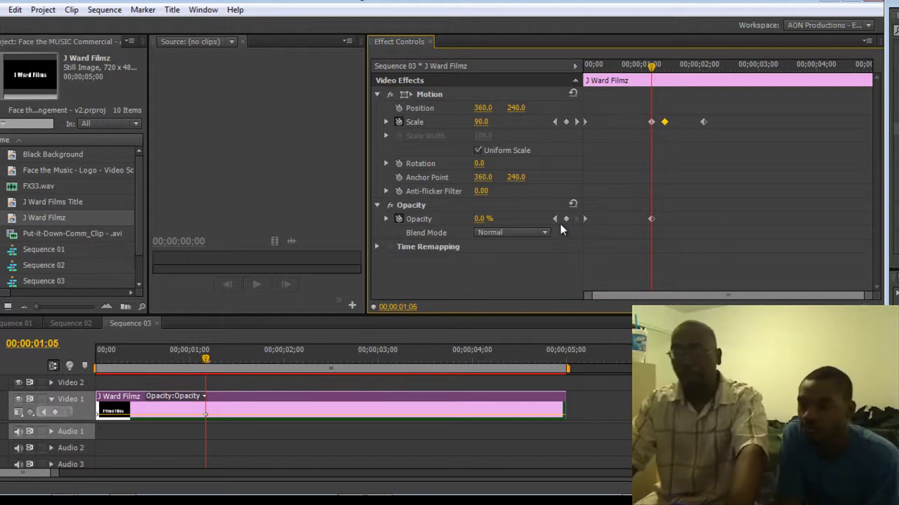
click(489, 218)
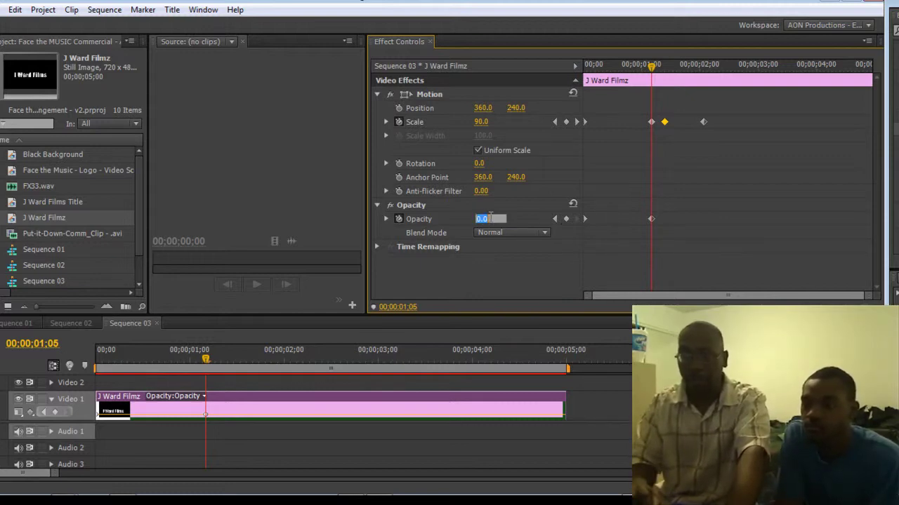
key(Return)
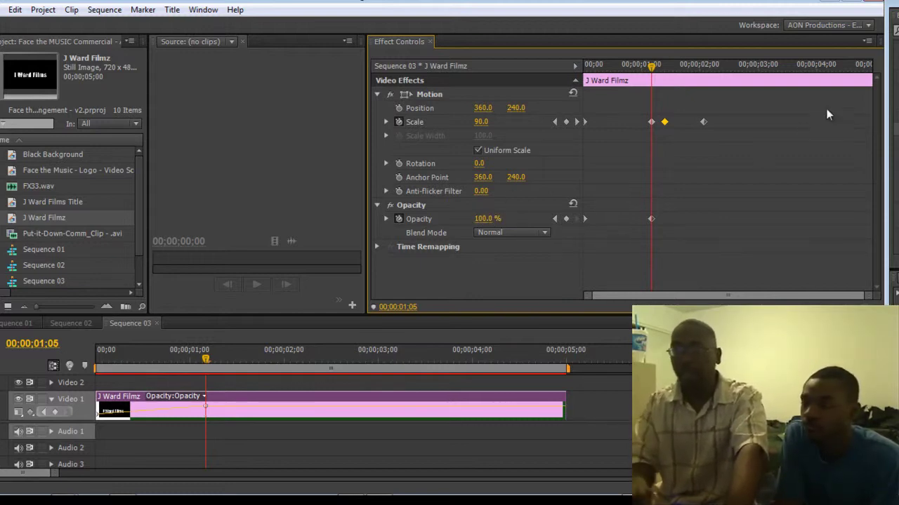
Move the 100% Opacity keyframe earlier, to about 00;00;00;08, and preview the title animation from the start
click(647, 66)
key(Home)
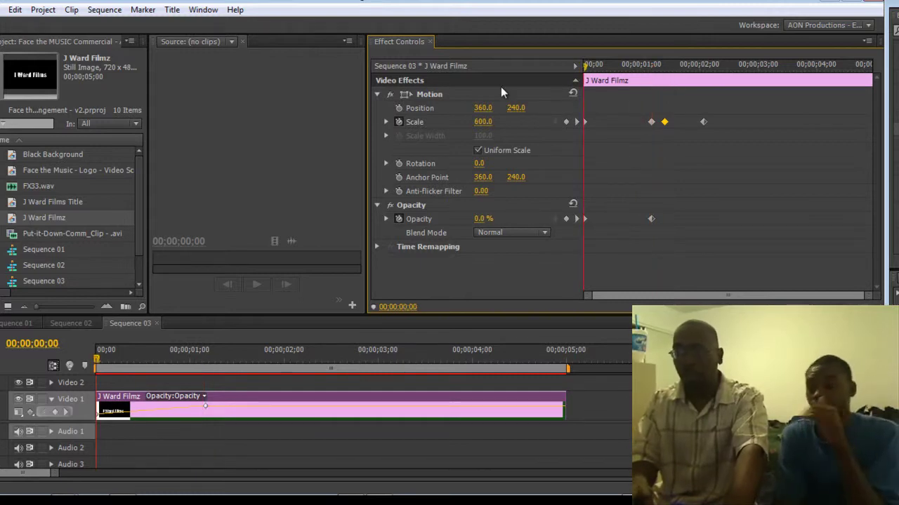
drag(651, 219, 605, 220)
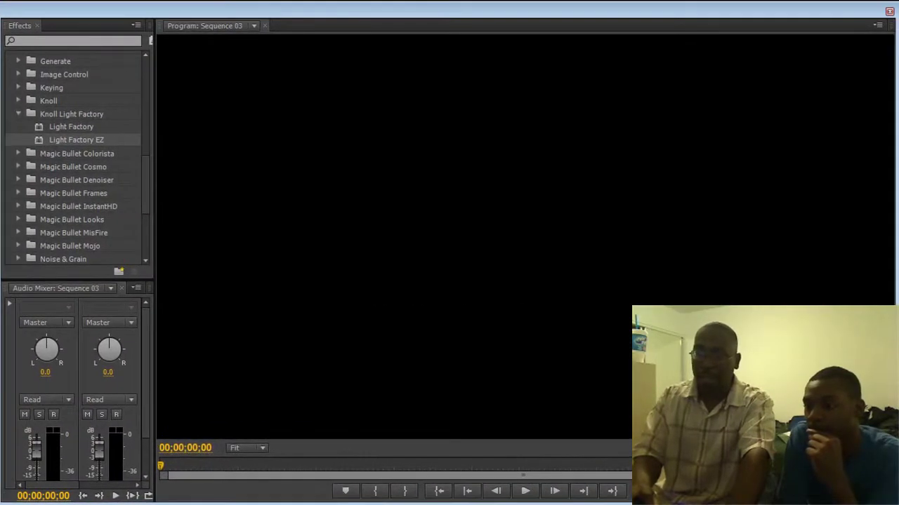
key(space)
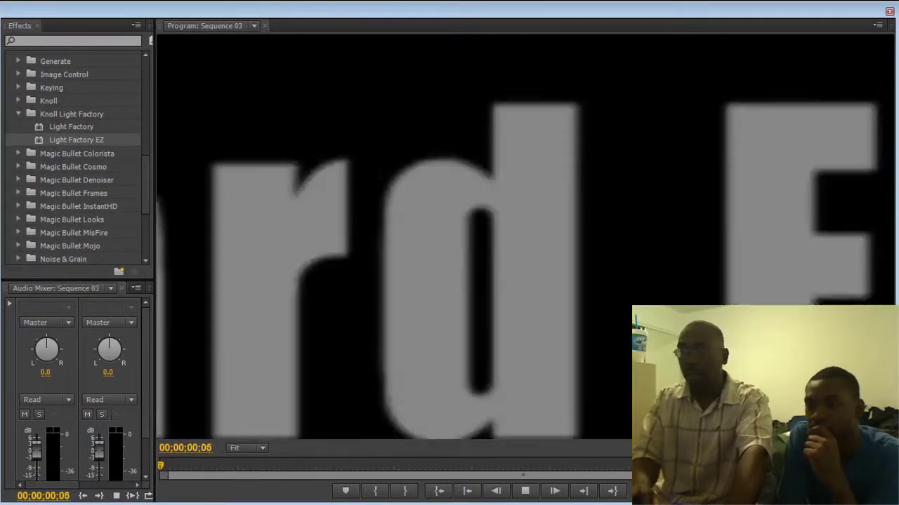
key(space)
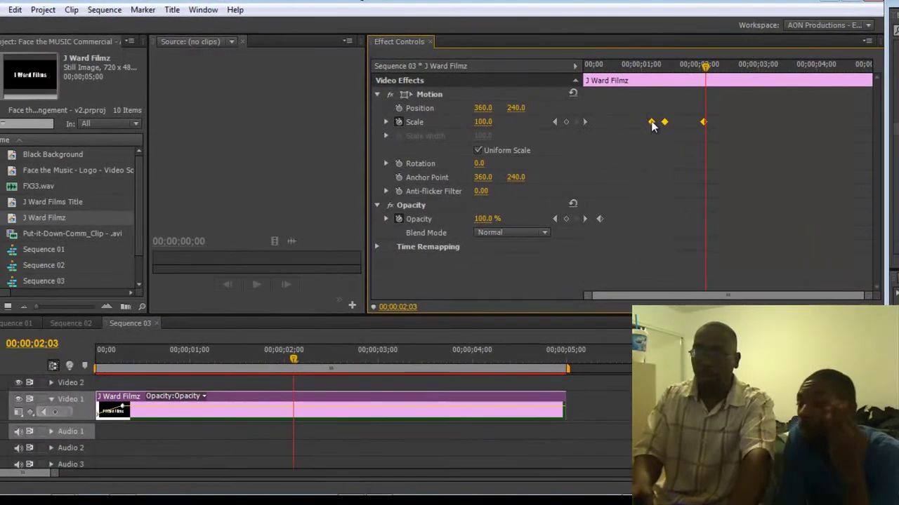
Shift the last three Scale keyframes together about half a second earlier and preview the animation from the start
drag(651, 121, 622, 129)
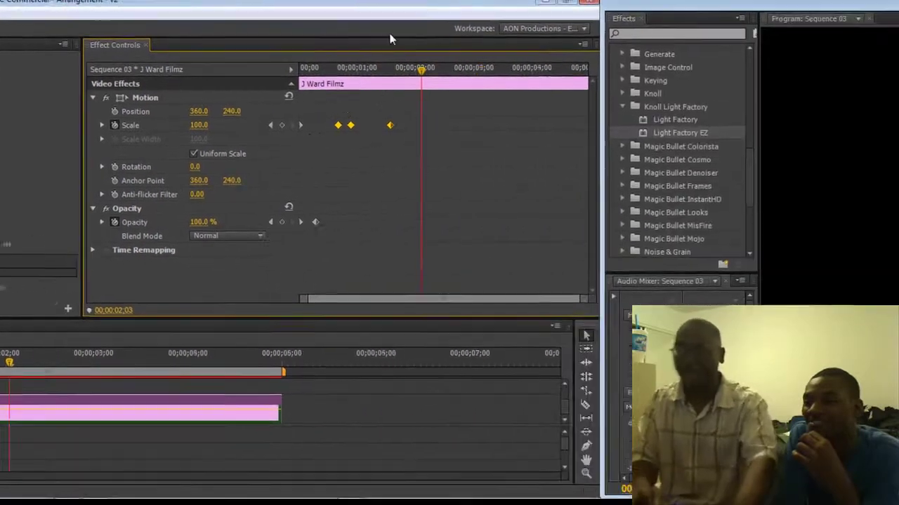
key(Home)
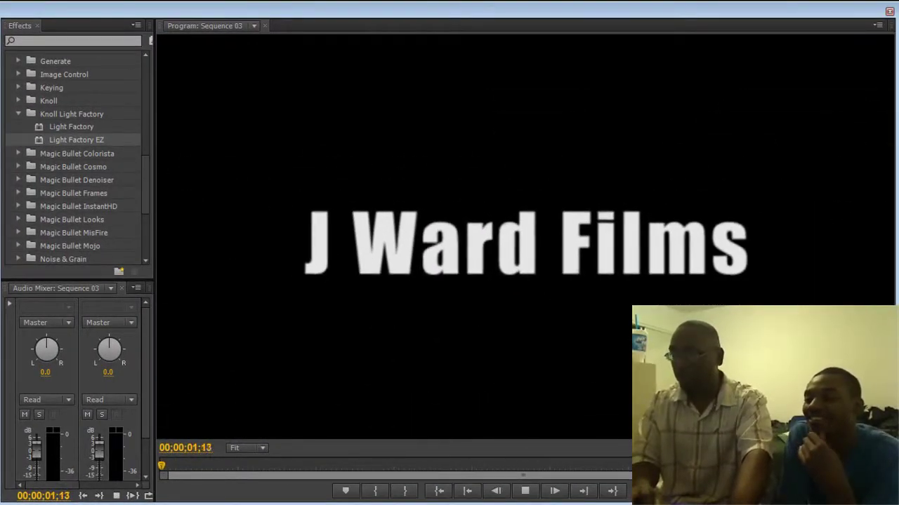
key(space)
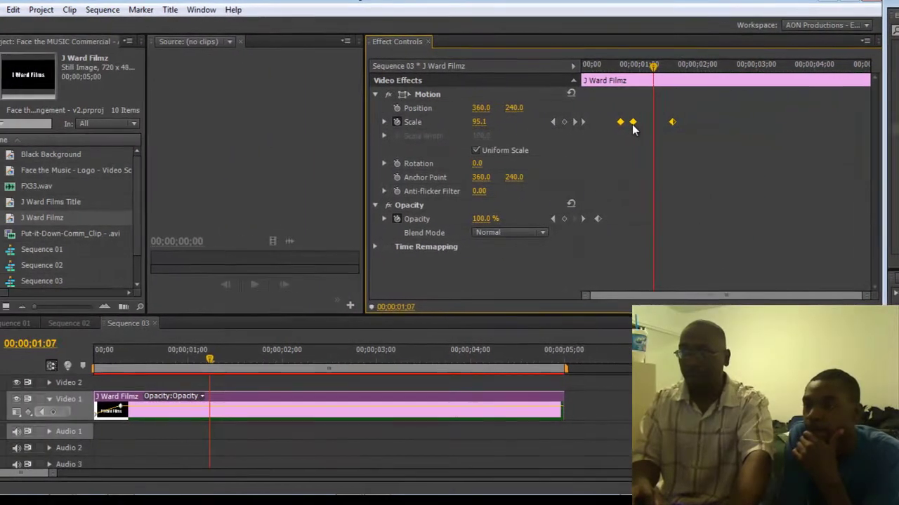
Move the third Scale keyframe to just after the second one and play the animation from the start
drag(632, 121, 631, 122)
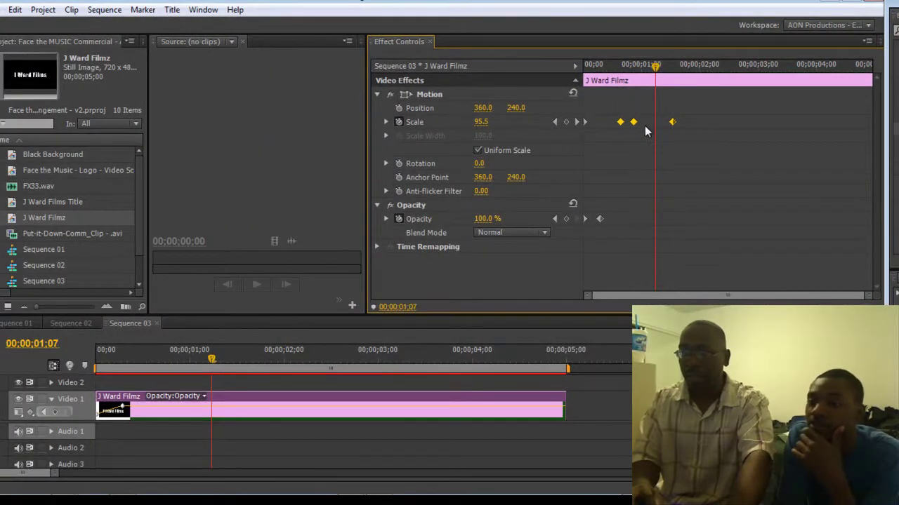
drag(633, 122, 630, 123)
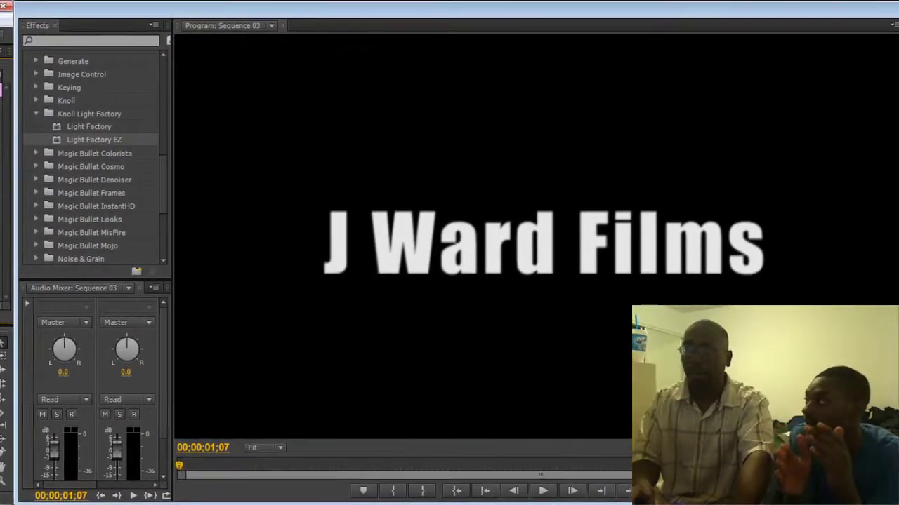
key(Home)
key(space)
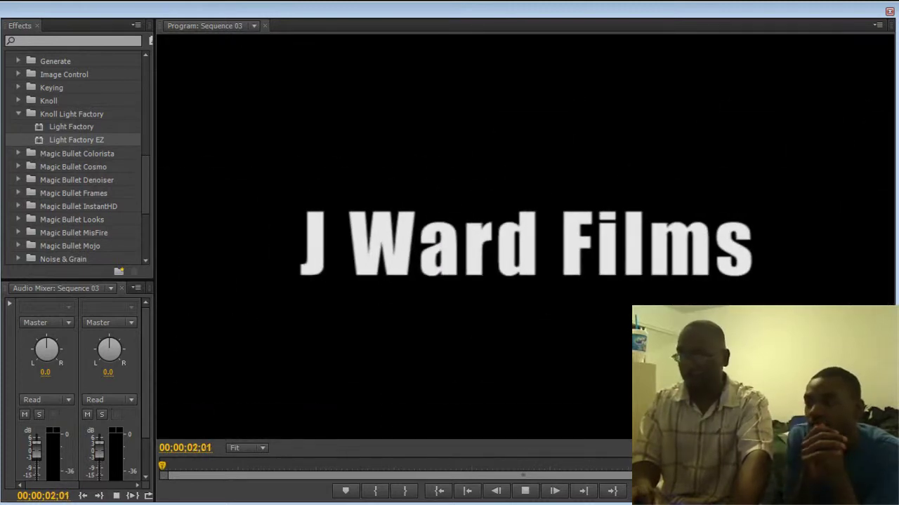
key(space)
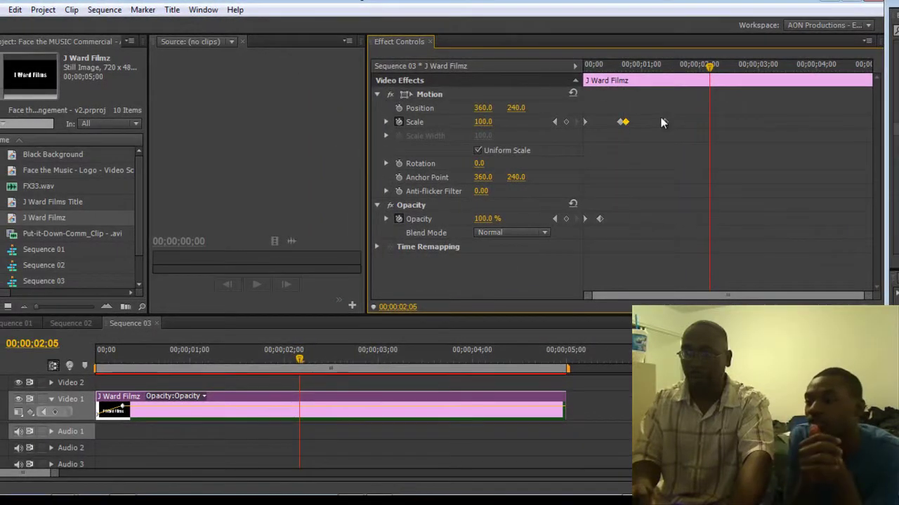
Nudge the last Scale keyframe slightly earlier and play the title animation again from the start
drag(663, 121, 590, 117)
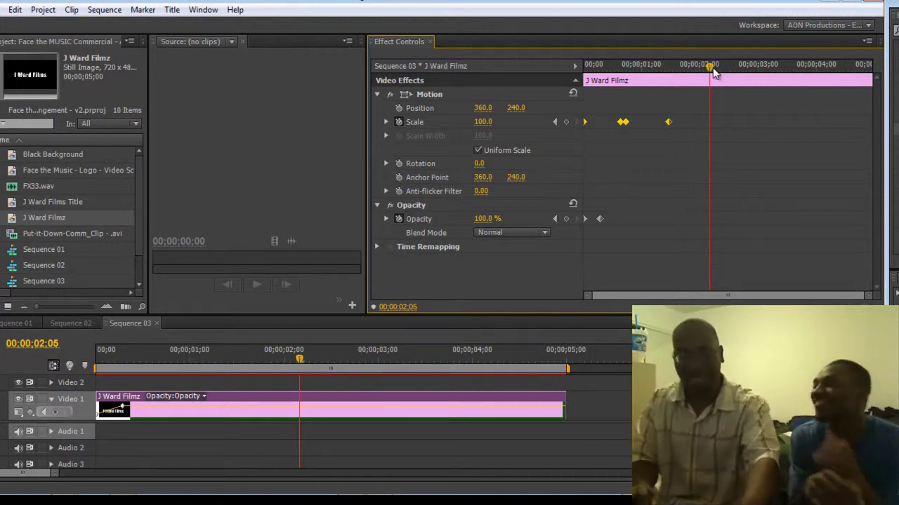
drag(711, 65, 529, 58)
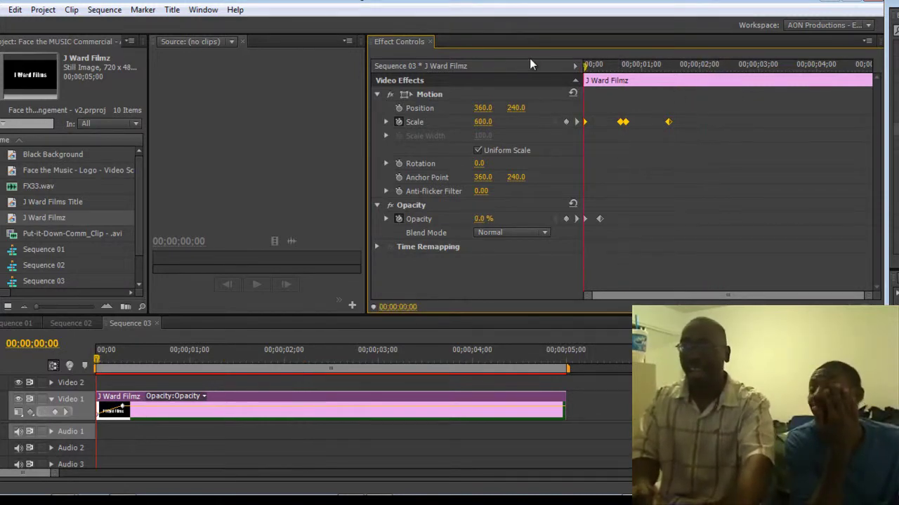
key(space)
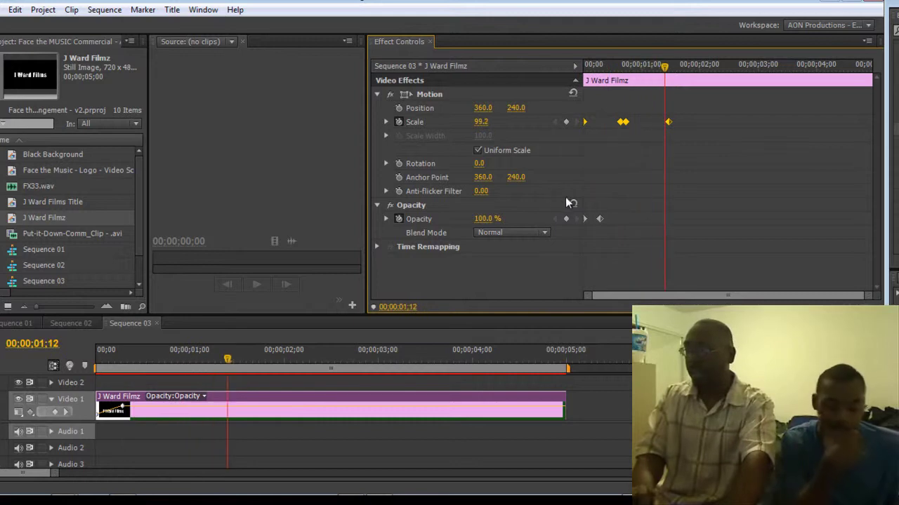
key(space)
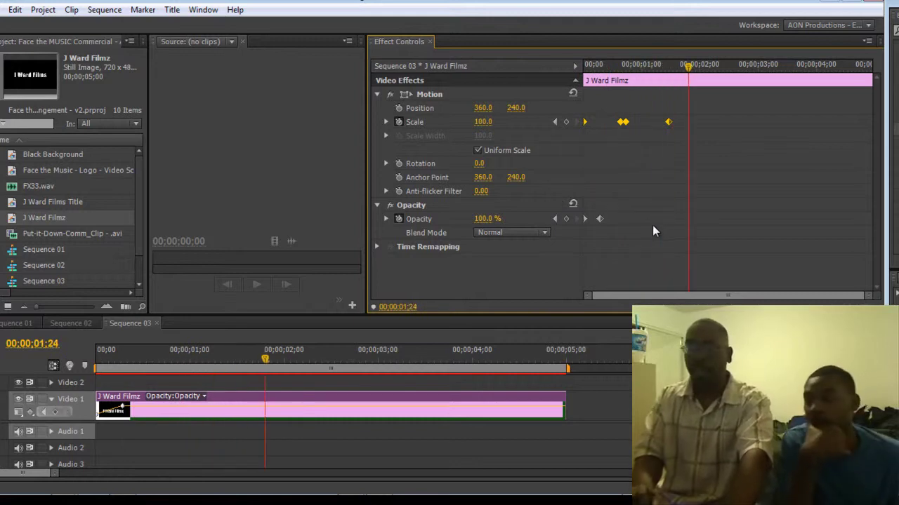
Place FX33.wav on the Audio 1 track at the start of Sequence 03 and play the title with the sound
click(12, 186)
drag(11, 190, 119, 430)
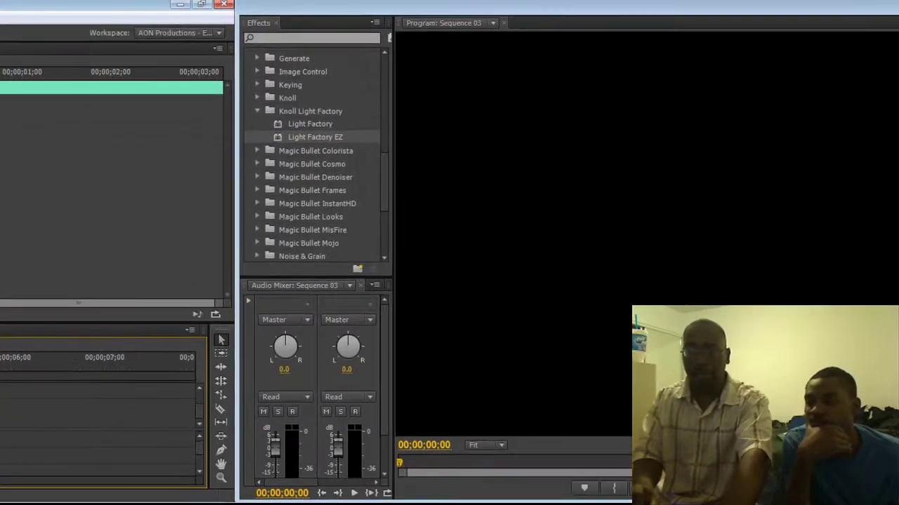
key(space)
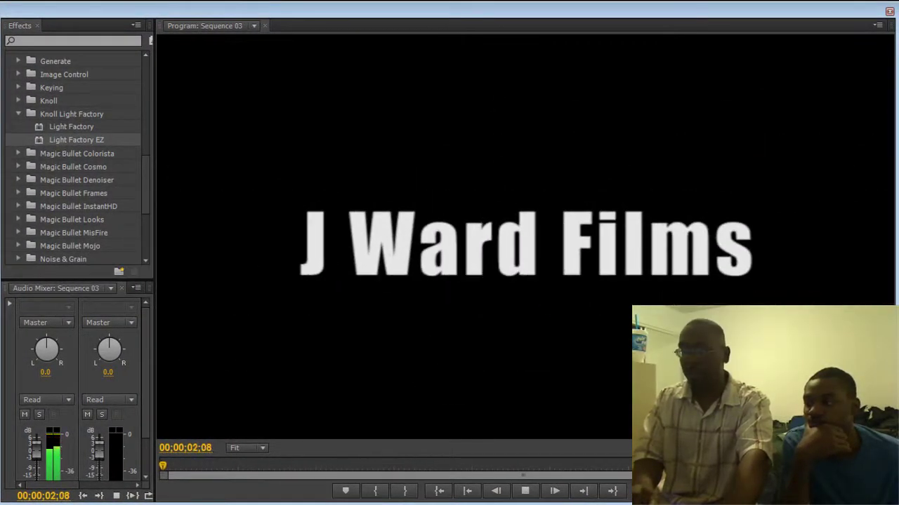
Return Sequence 03 to its start and briefly replay the title with its sound effect
key(space)
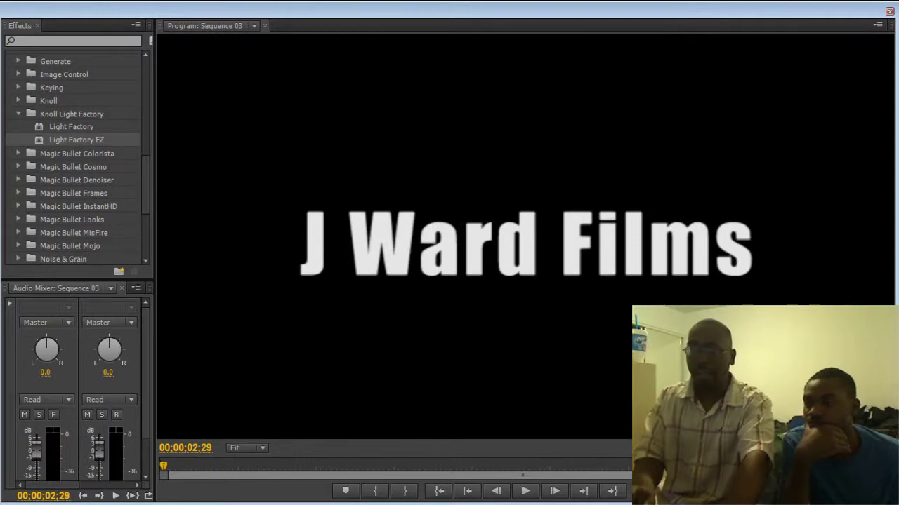
key(Home)
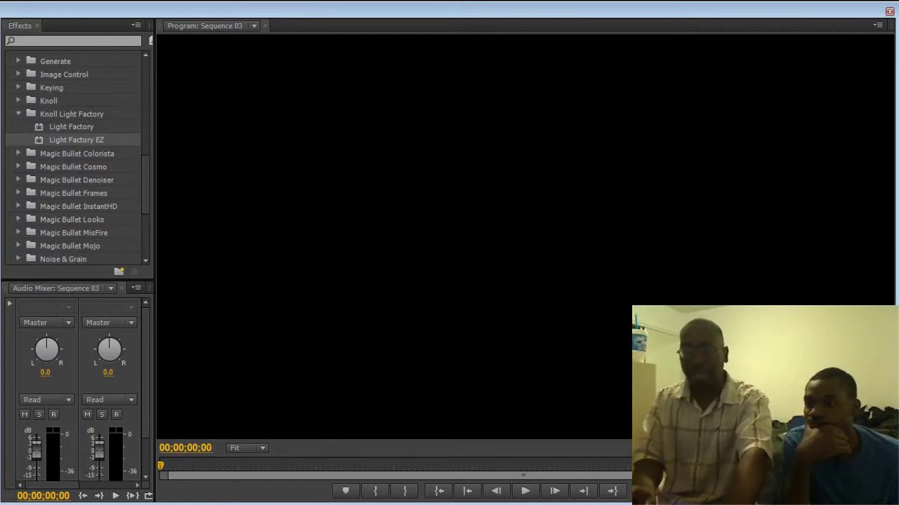
key(space)
key(space)
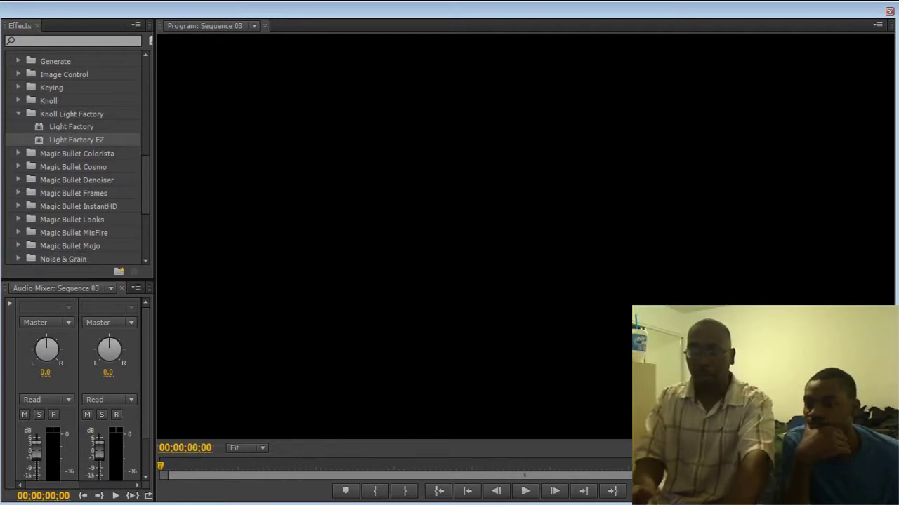
Apply the Dip to Black dissolve transition to the end of the title clip and preview the sequence from the start
click(16, 114)
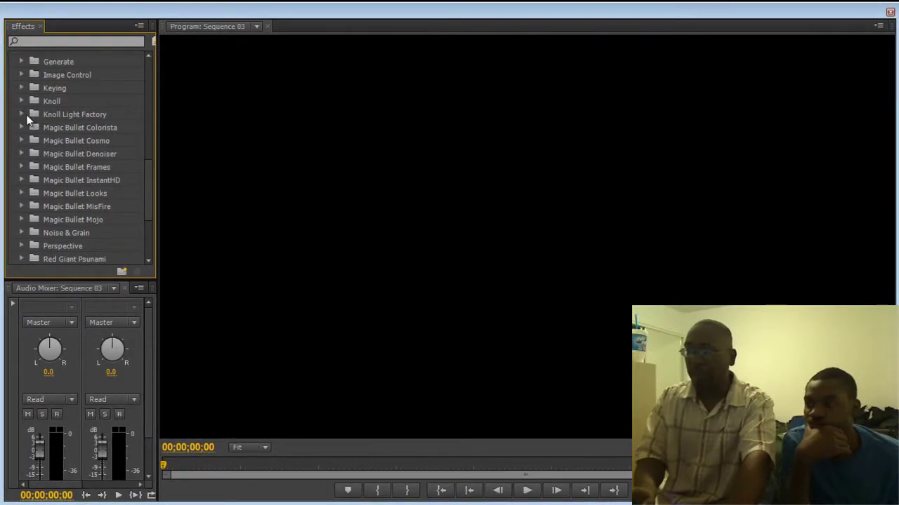
scroll(29, 118, up, 10)
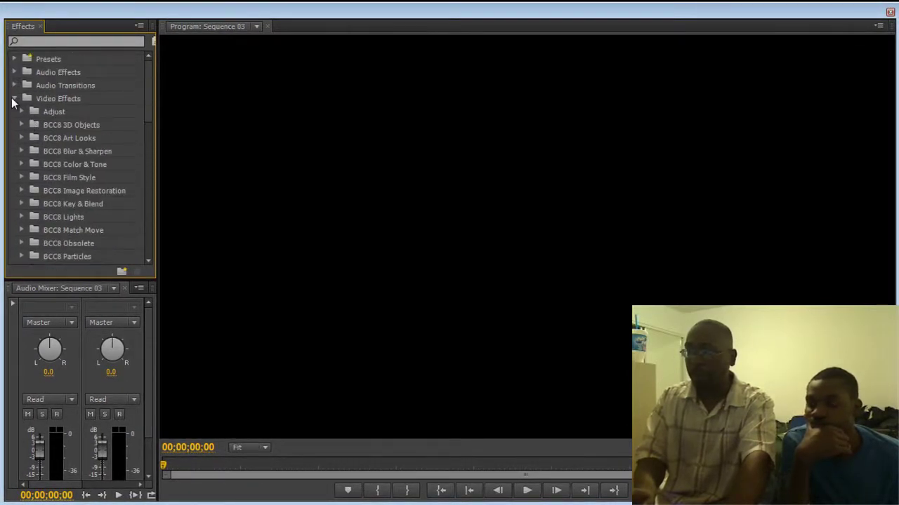
click(14, 98)
click(14, 111)
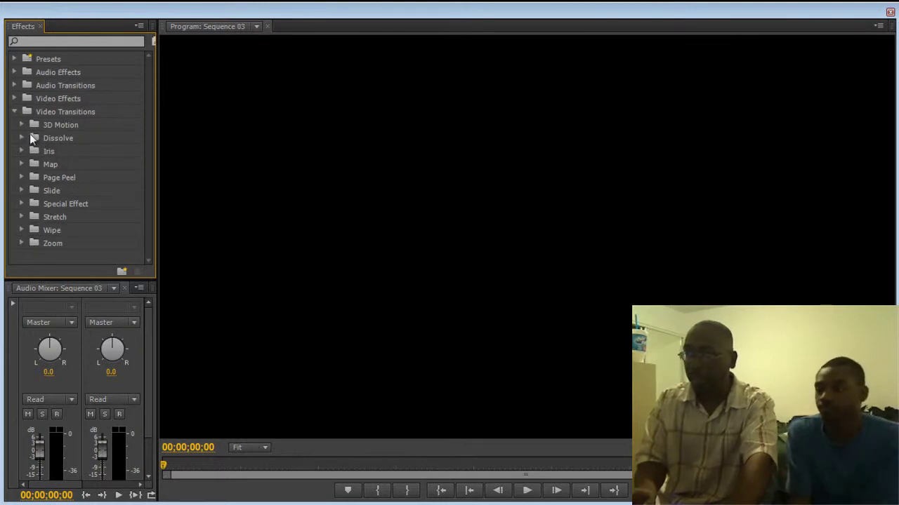
click(22, 138)
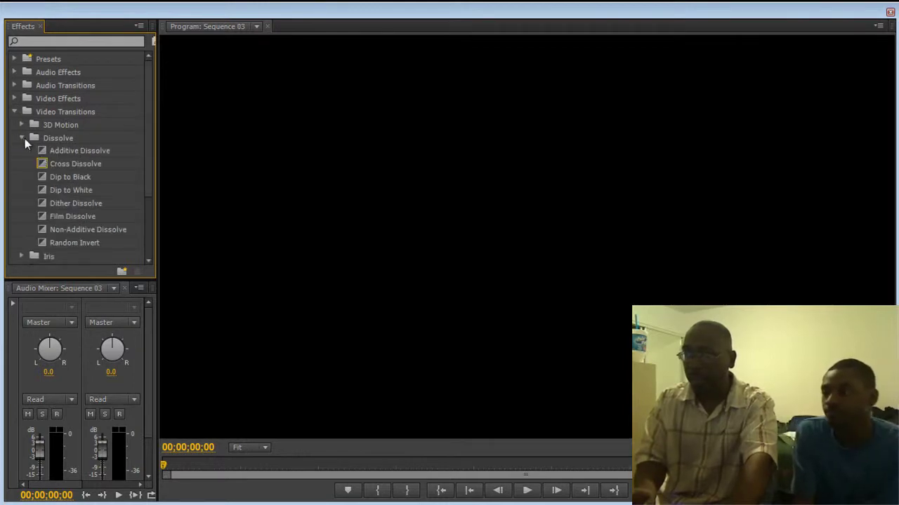
click(43, 178)
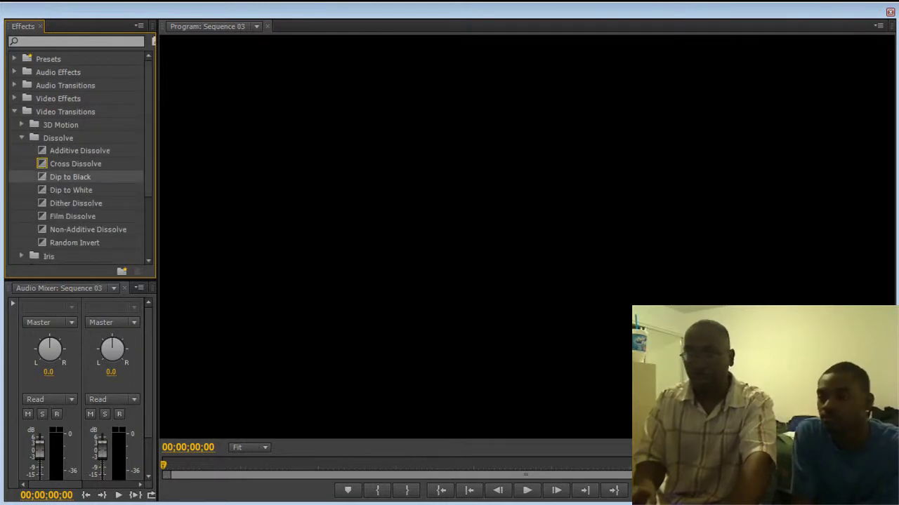
drag(71, 177, 340, 407)
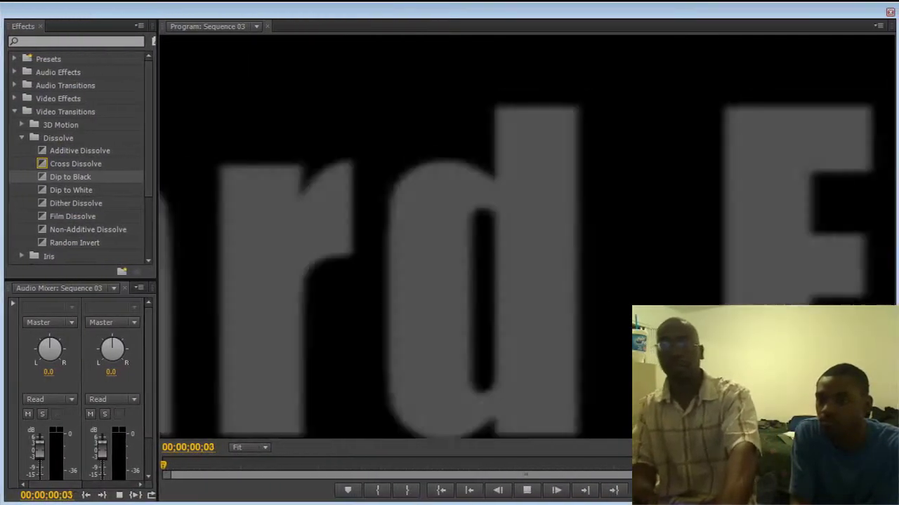
key(space)
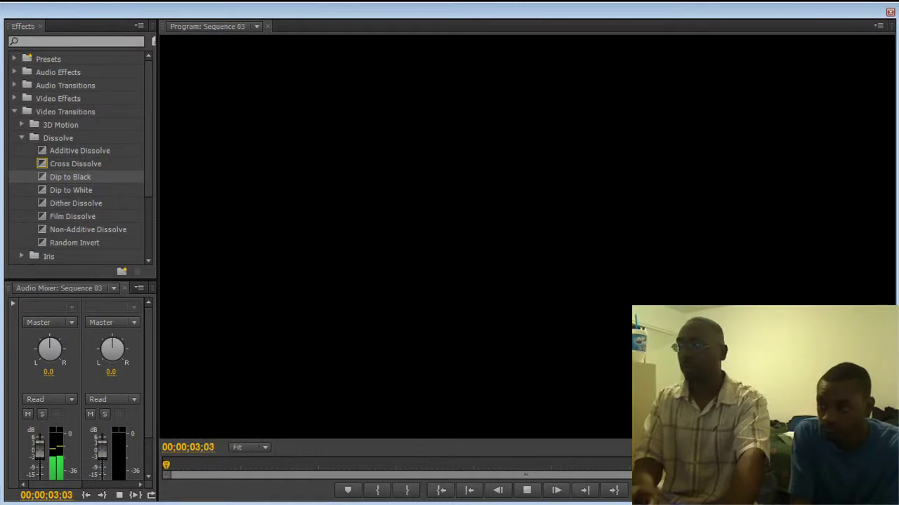
key(space)
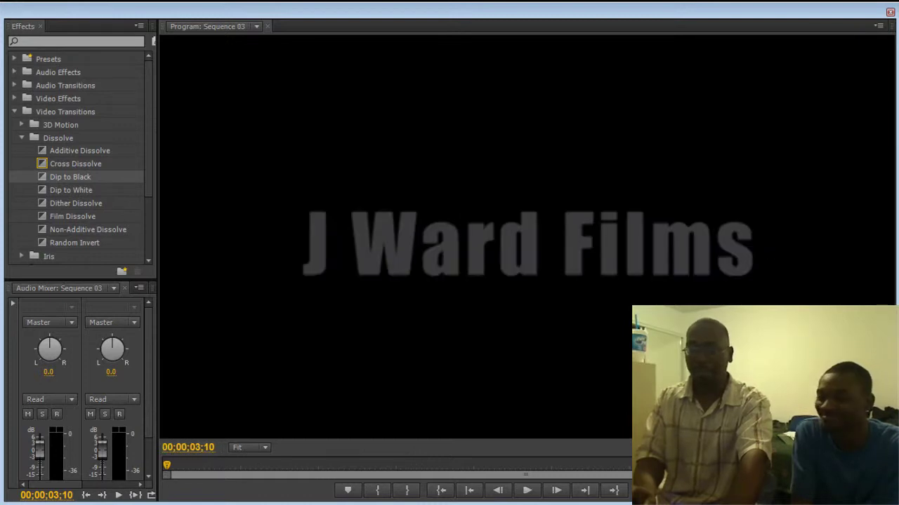
key(Home)
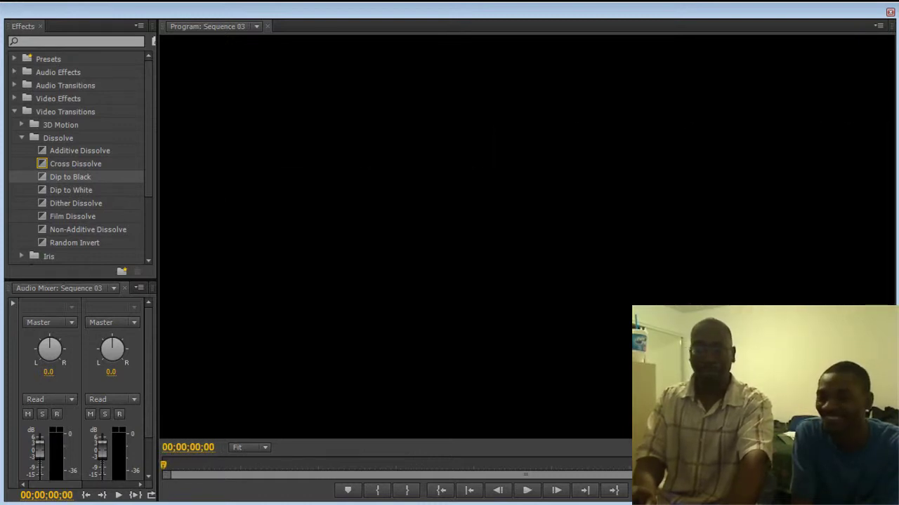